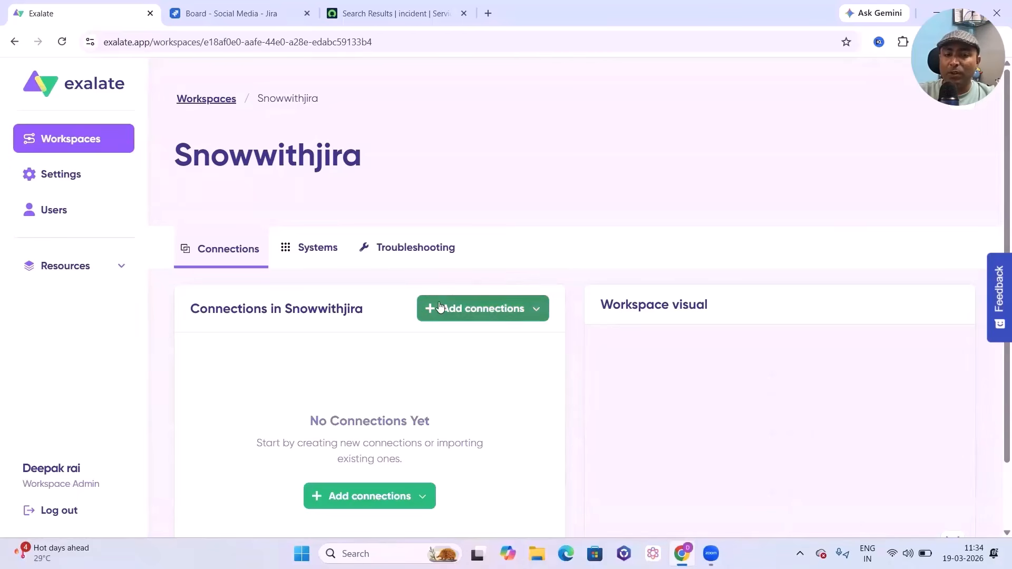
# - Start creating a new connection in the Snowwithjira workspace, beginning with the System A details
pyautogui.click(522, 315)
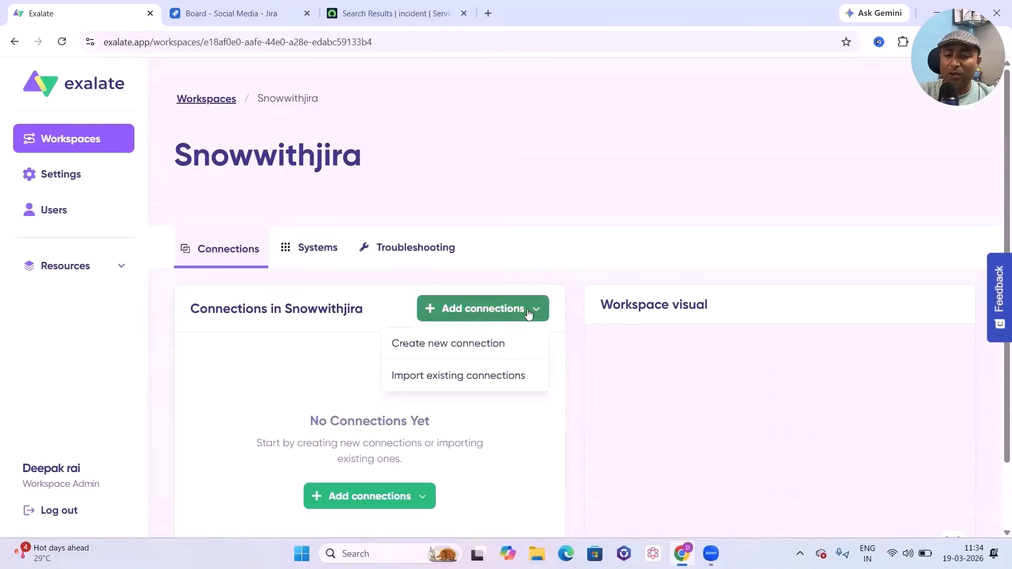
pyautogui.click(448, 346)
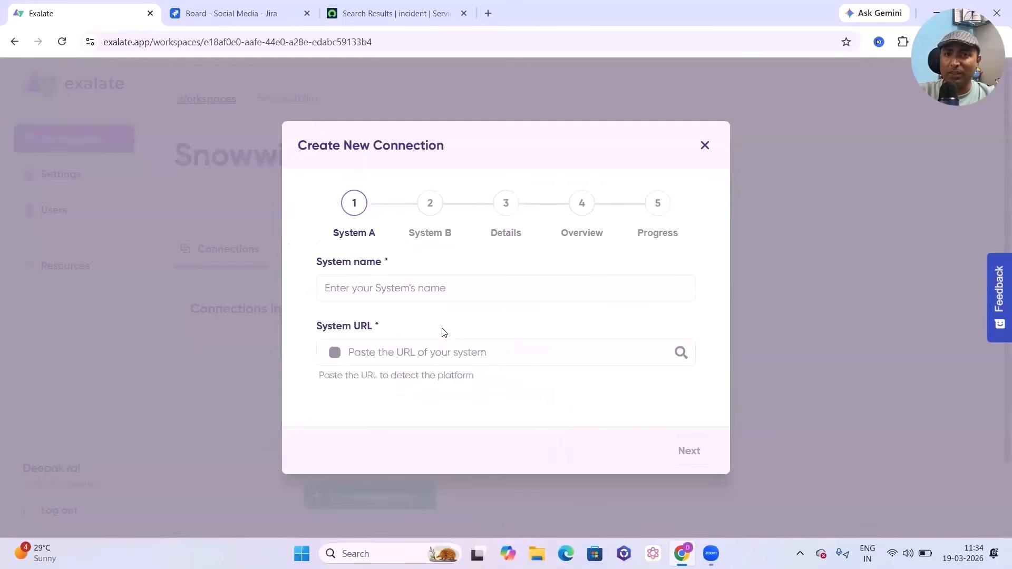
pyautogui.click(406, 290)
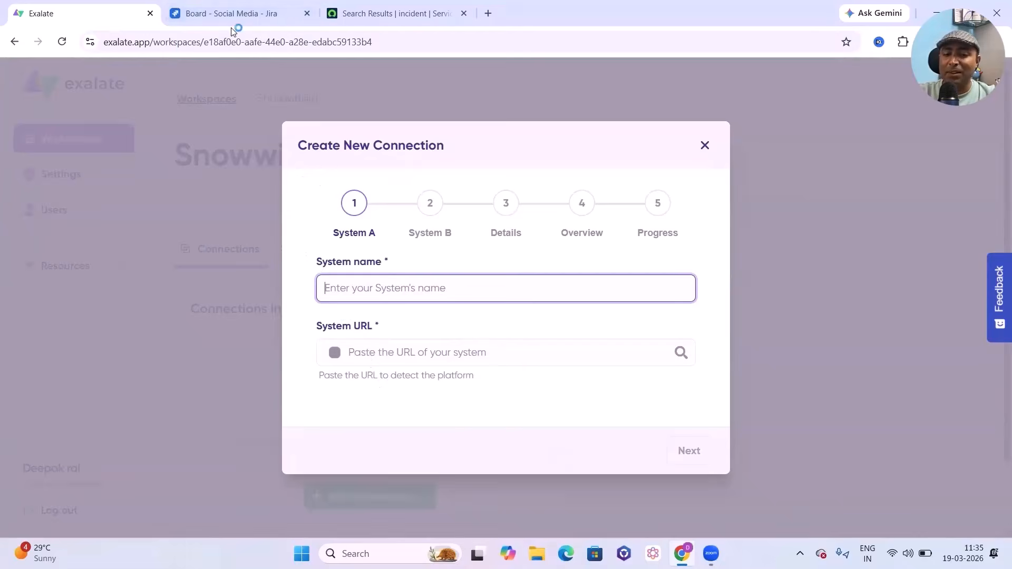
# - Copy the Jira site's base URL, without the project path, from the Social Media board's address
pyautogui.click(234, 15)
pyautogui.click(207, 42)
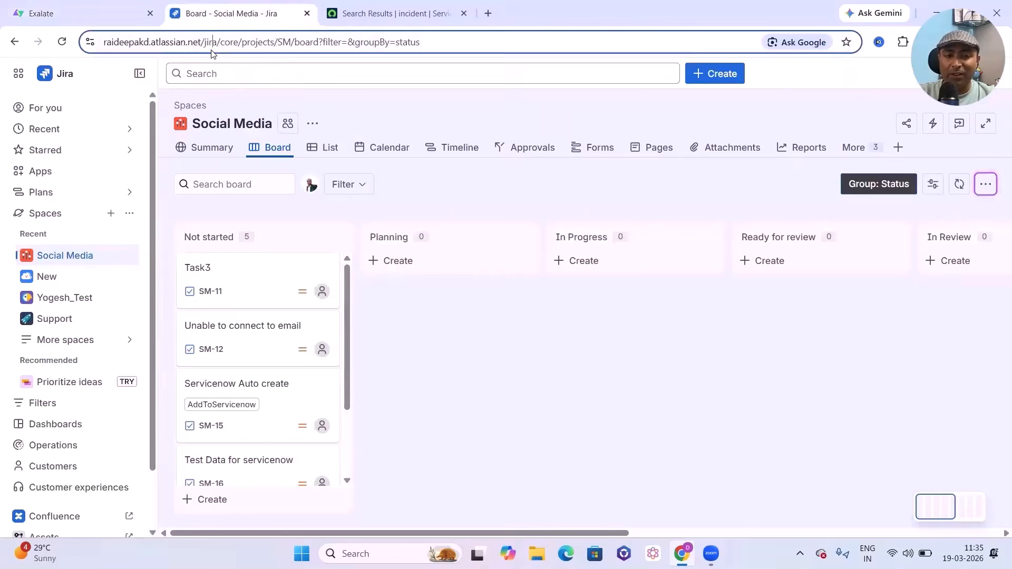
pyautogui.moveTo(237, 42); pyautogui.dragTo(95, 43)
pyautogui.click(235, 42)
pyautogui.moveTo(236, 42); pyautogui.dragTo(97, 45)
pyautogui.hotkey('ctrl', 'c')
# - Name System A "Jira" and enter the copied Jira site address as its system URL
pyautogui.click(68, 10)
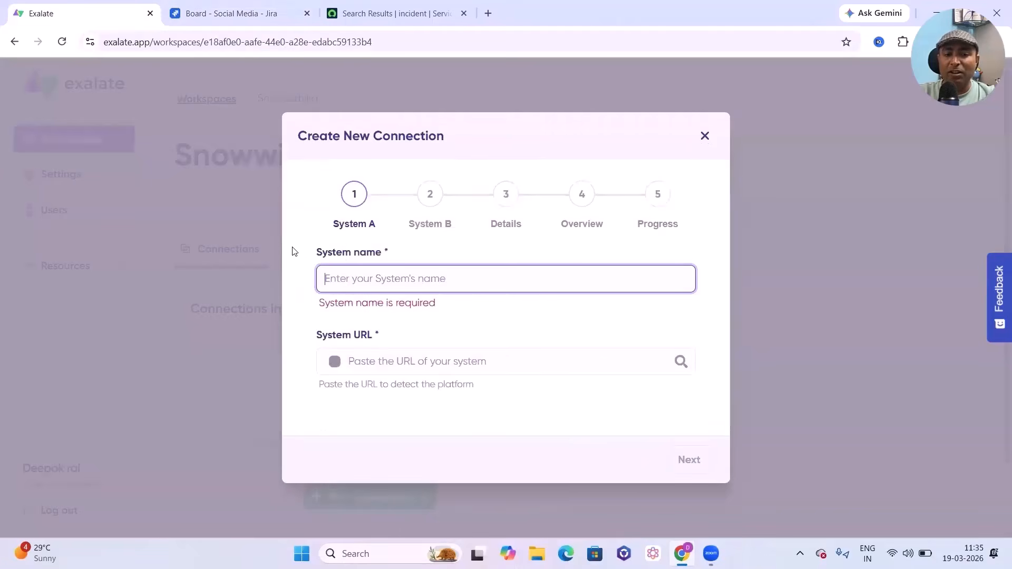
pyautogui.hotkey('ctrl', 'v')
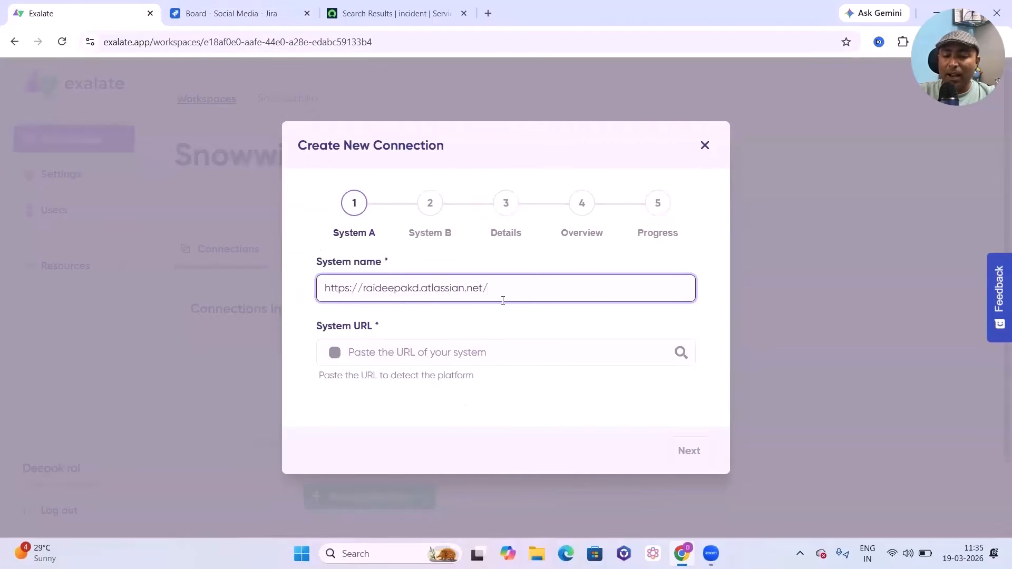
pyautogui.moveTo(501, 298); pyautogui.dragTo(125, 289)
pyautogui.hotkey('ctrl', 'c')
pyautogui.write('Jira')
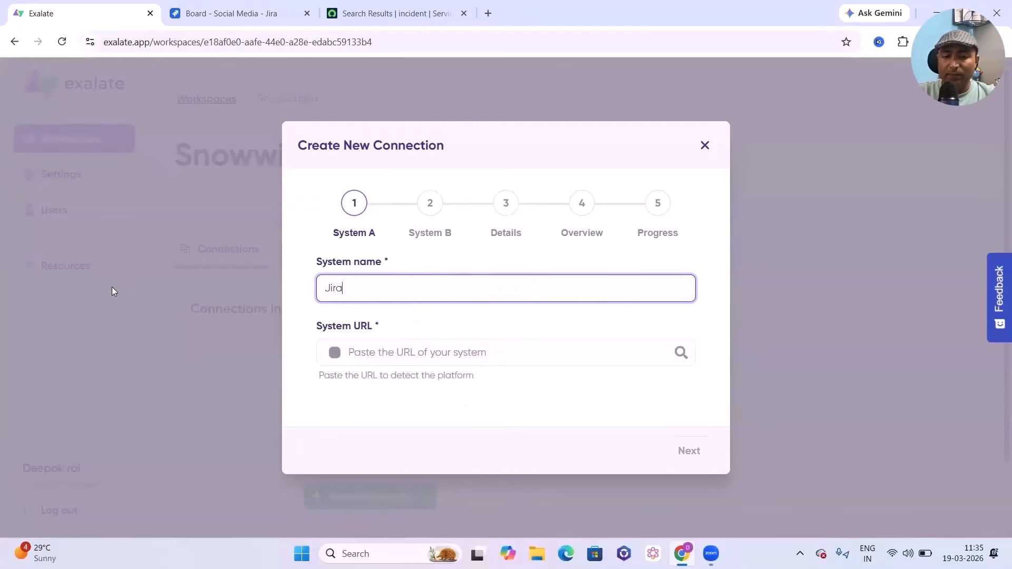
pyautogui.press('Tab')
pyautogui.hotkey('ctrl', 'v')
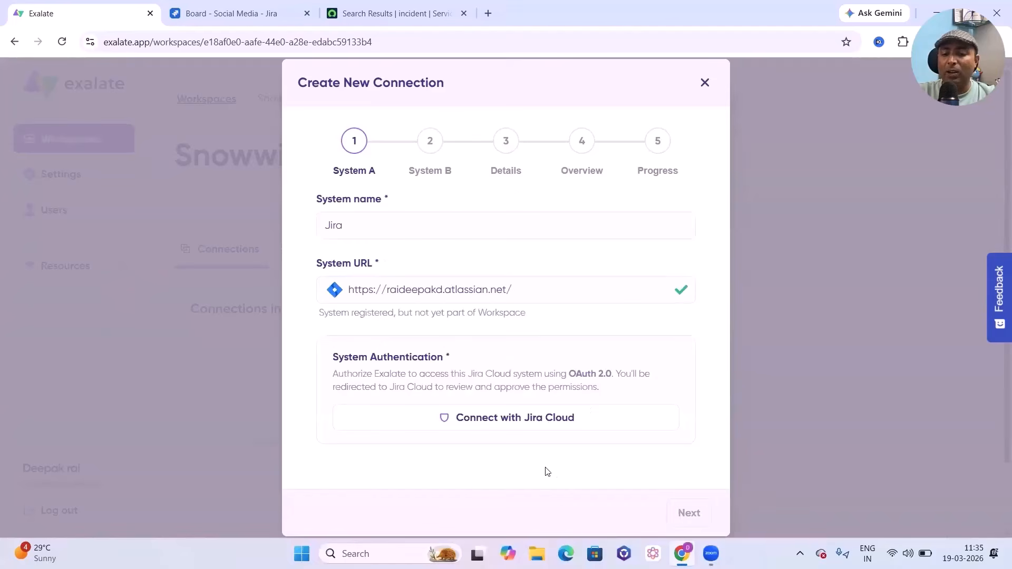
# - Authorize the connection to Jira Cloud through OAuth 2.0 for the Atlassian site that matches the System A URL
pyautogui.click(515, 422)
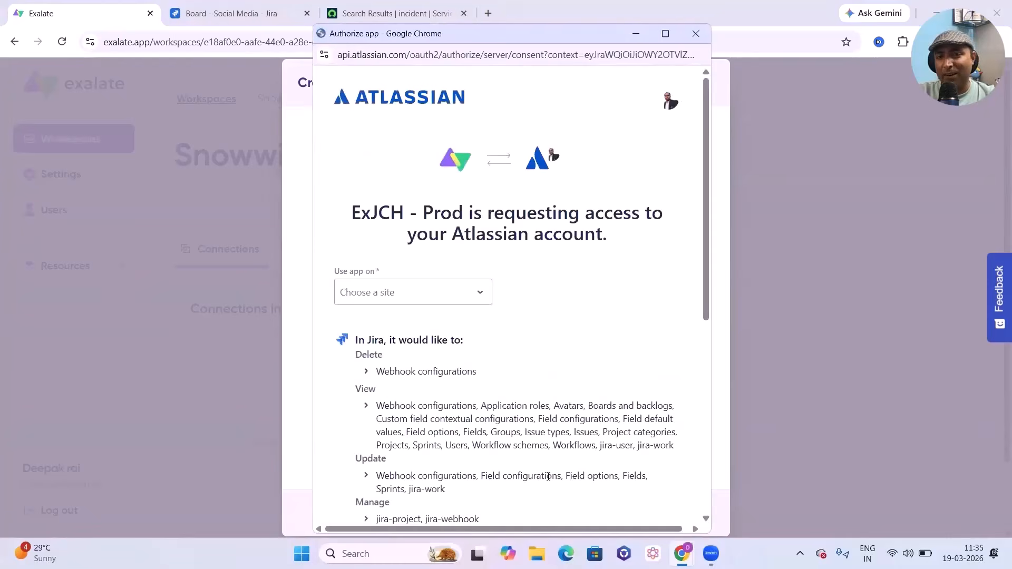
pyautogui.click(458, 304)
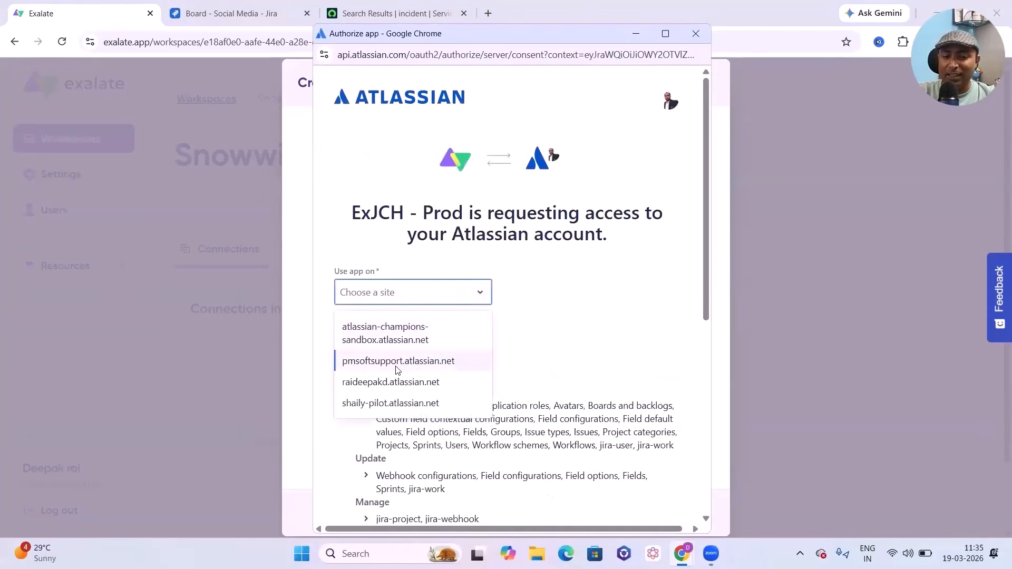
pyautogui.click(388, 384)
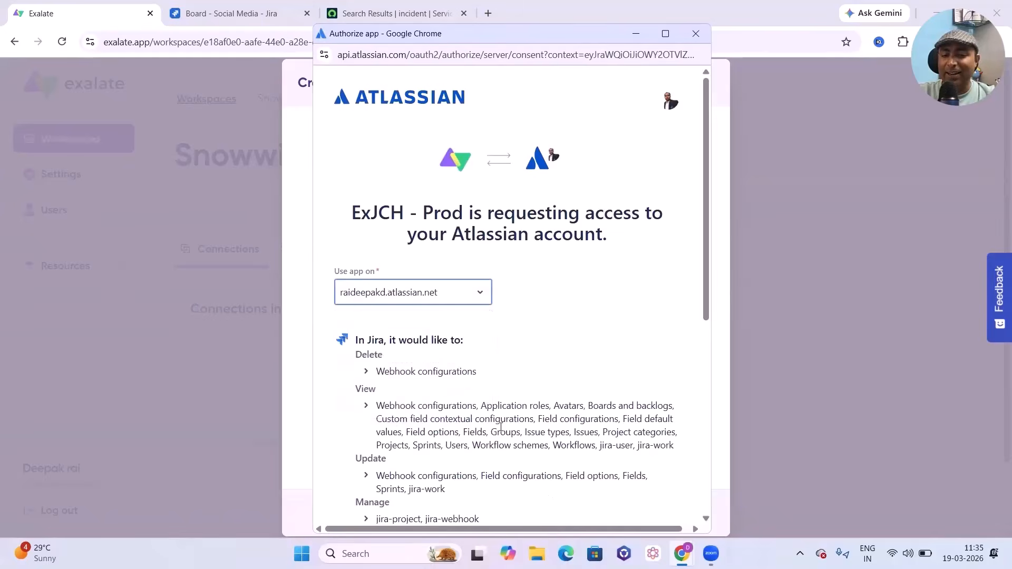
pyautogui.scroll(-5, 435, 420)
pyautogui.scroll(-2, 436, 420)
pyautogui.scroll(5, 436, 419)
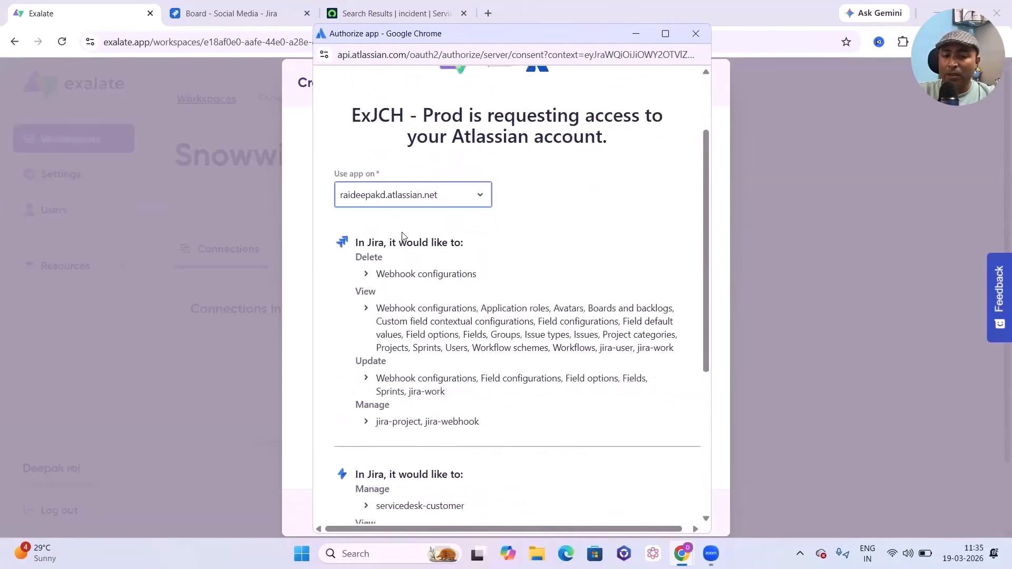
pyautogui.scroll(-5, 436, 419)
pyautogui.click(617, 484)
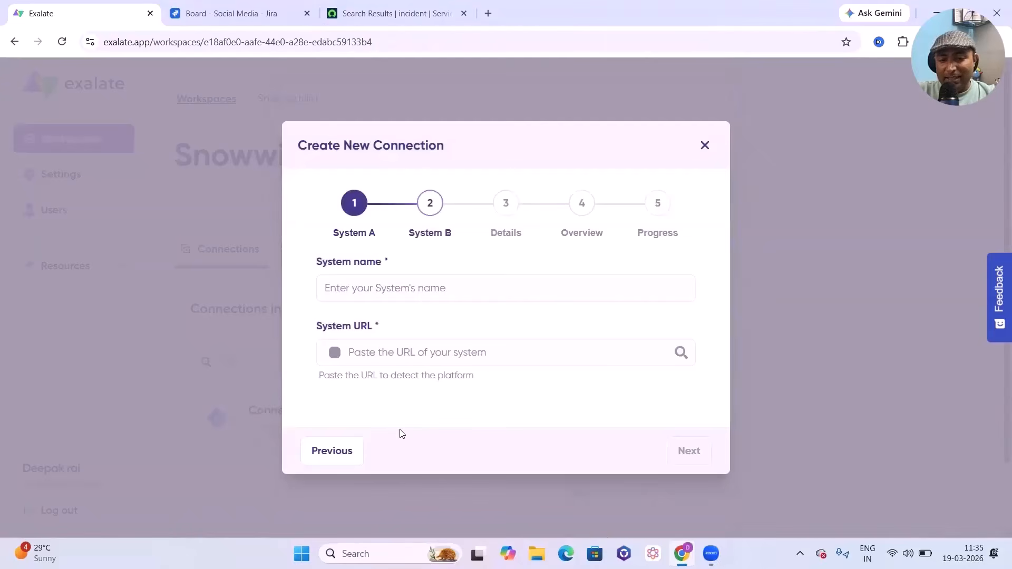
# - Name System B "Snow"
pyautogui.click(427, 294)
pyautogui.write('S')
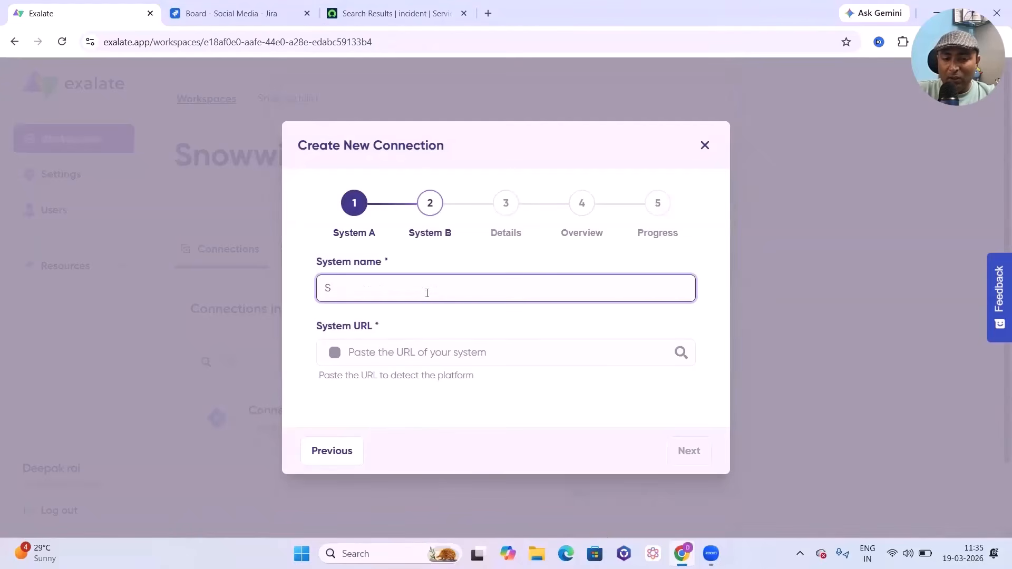
pyautogui.write('enow')
pyautogui.click(351, 352)
pyautogui.click(372, 12)
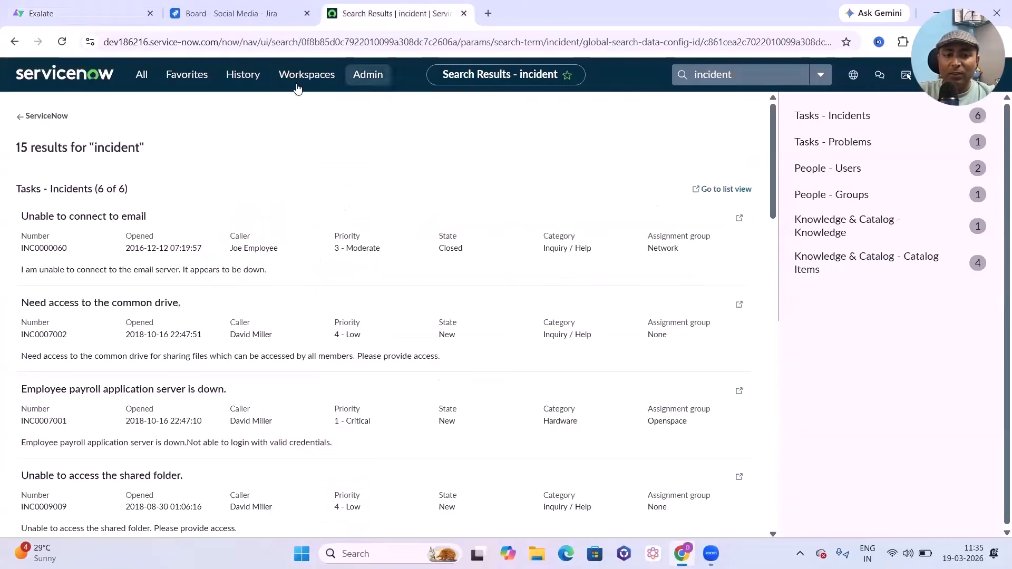
pyautogui.click(211, 42)
pyautogui.click(241, 41)
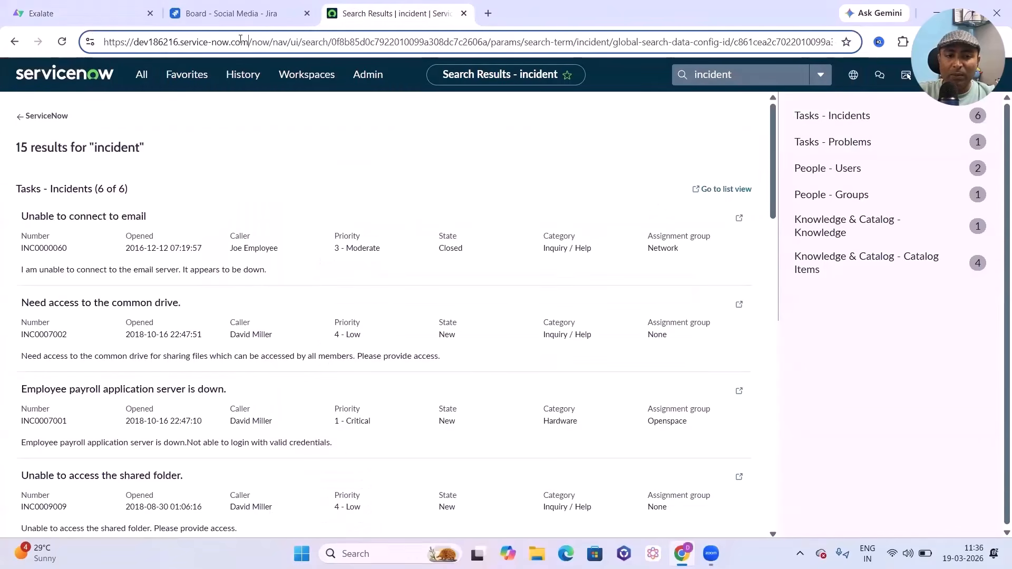
pyautogui.moveTo(253, 41); pyautogui.dragTo(104, 42)
pyautogui.hotkey('ctrl', 'c')
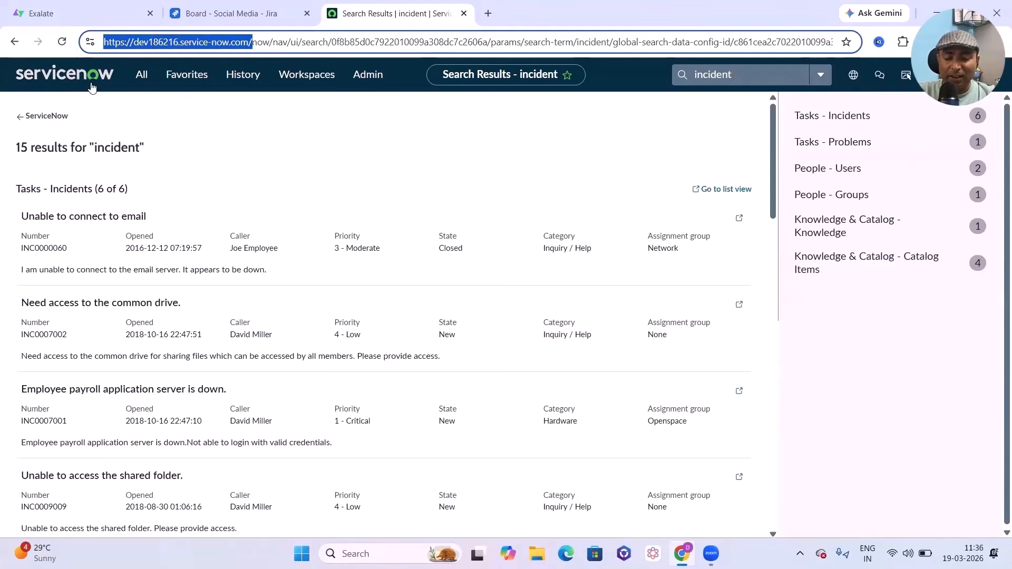
pyautogui.click(107, 7)
pyautogui.hotkey('ctrl', 'v')
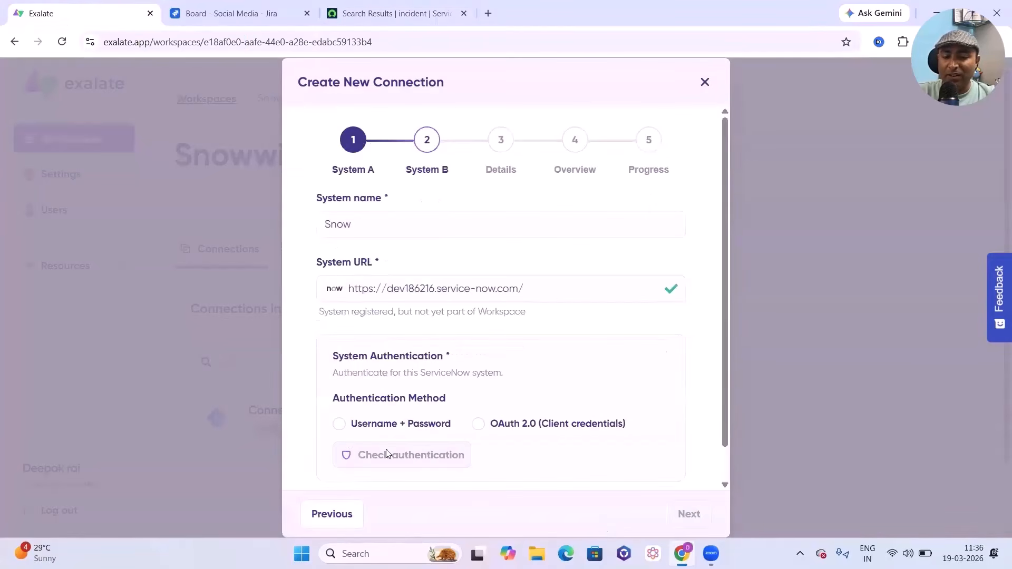
# - Authenticate the ServiceNow system using Username + Password, with the username admin and the account password, and proceed to the connection details
pyautogui.scroll(-1, 372, 431)
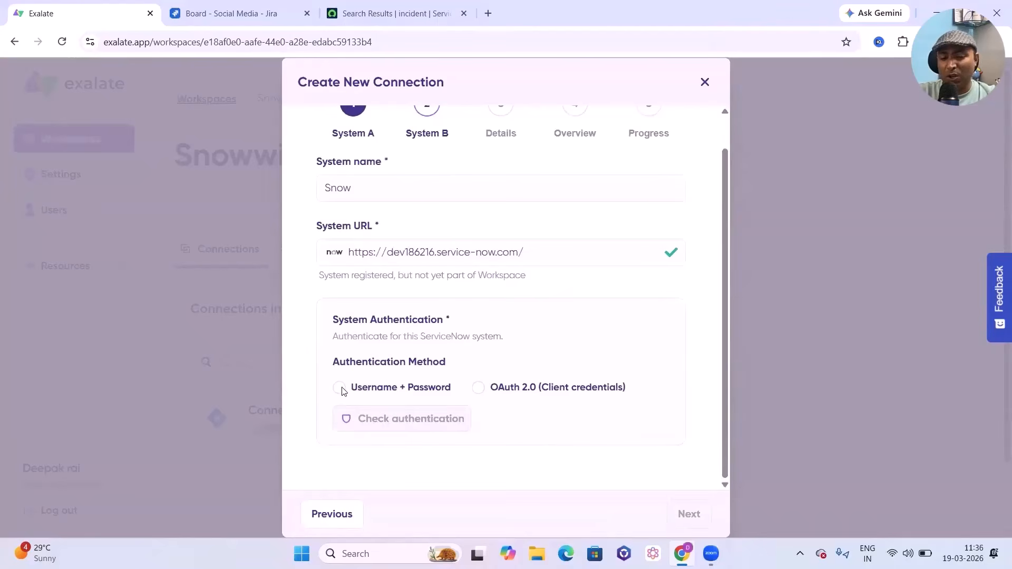
pyautogui.click(341, 388)
pyautogui.click(403, 442)
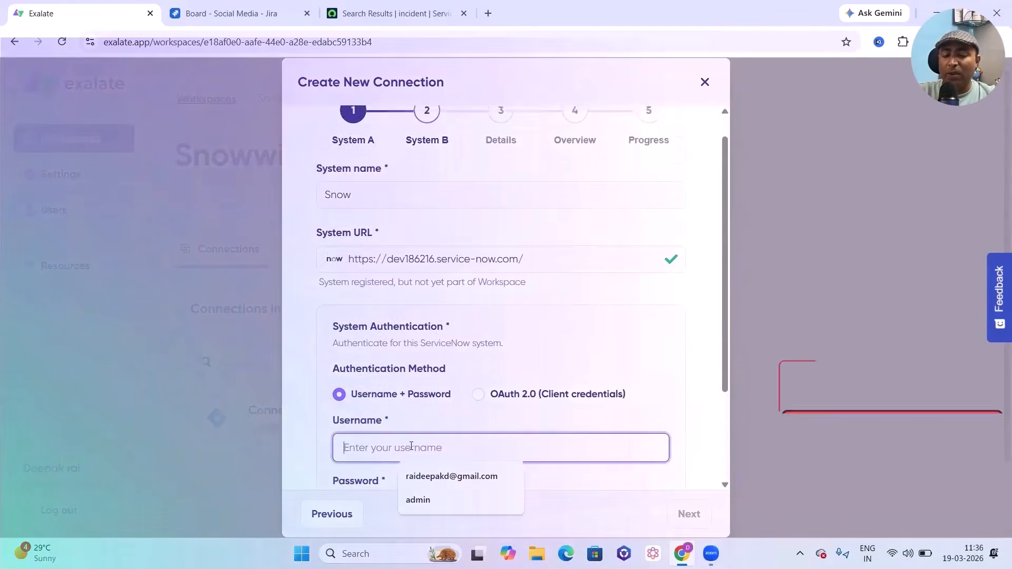
pyautogui.scroll(-3, 504, 400)
pyautogui.click(443, 501)
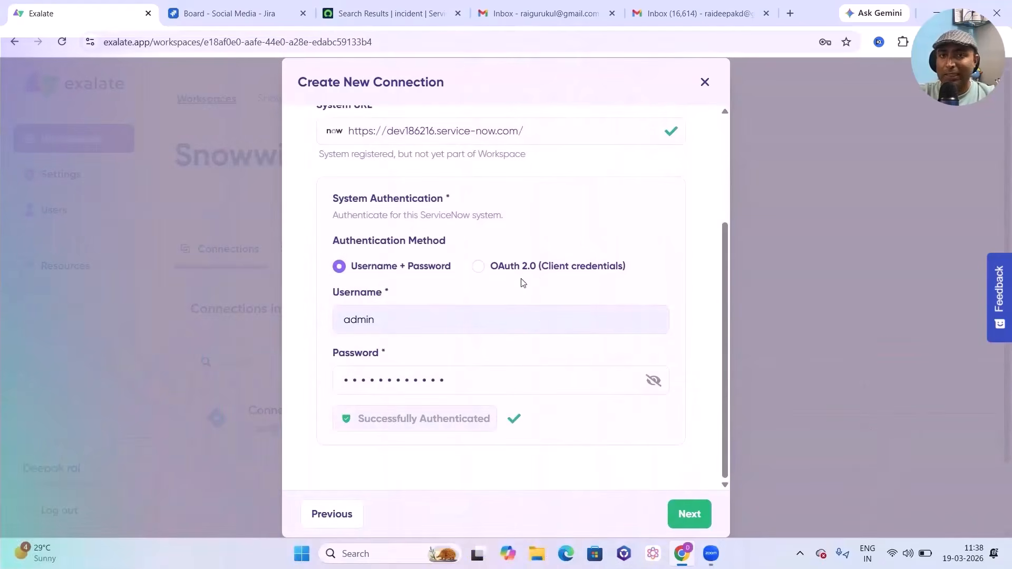
pyautogui.click(693, 513)
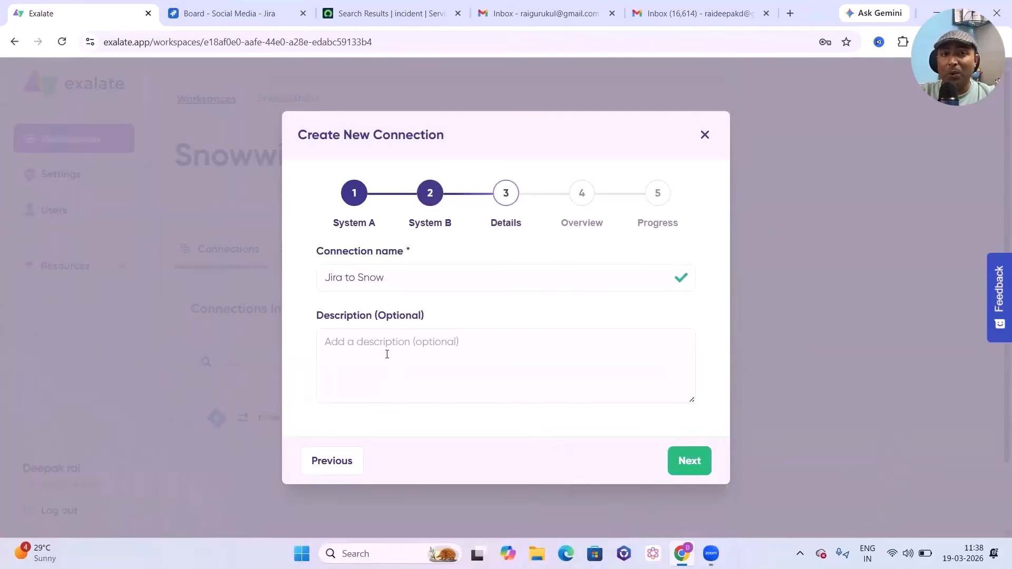
# - Accept the connection name "Jira to Snow" and review the integration, both systems and the connection details in the overview
pyautogui.click(687, 463)
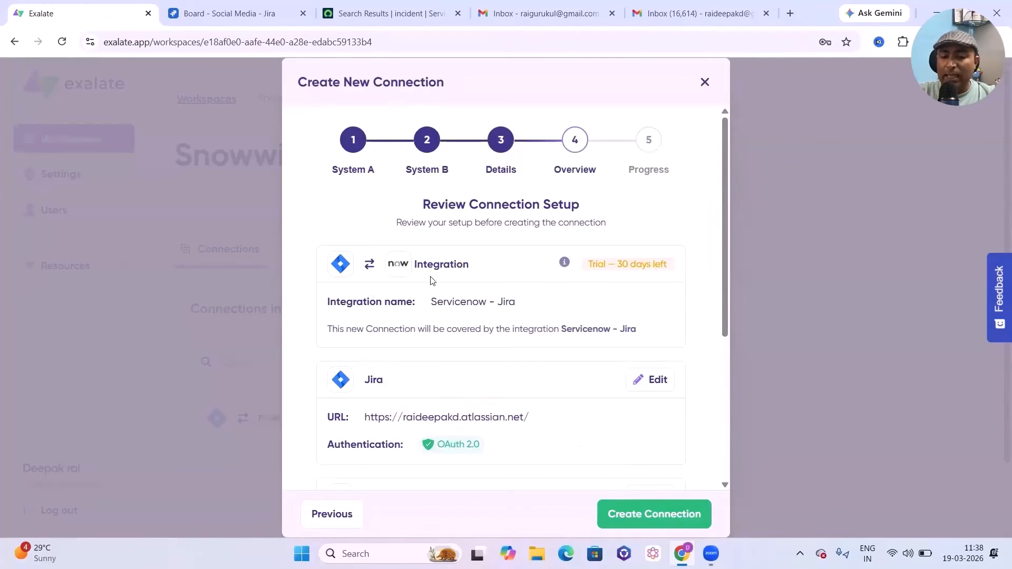
pyautogui.scroll(-5, 525, 396)
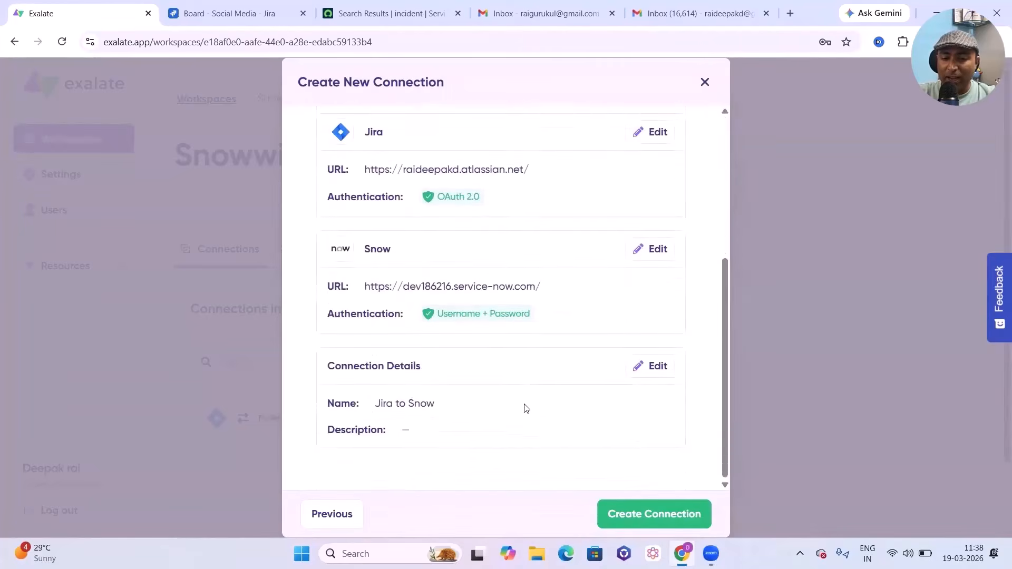
pyautogui.scroll(5, 525, 408)
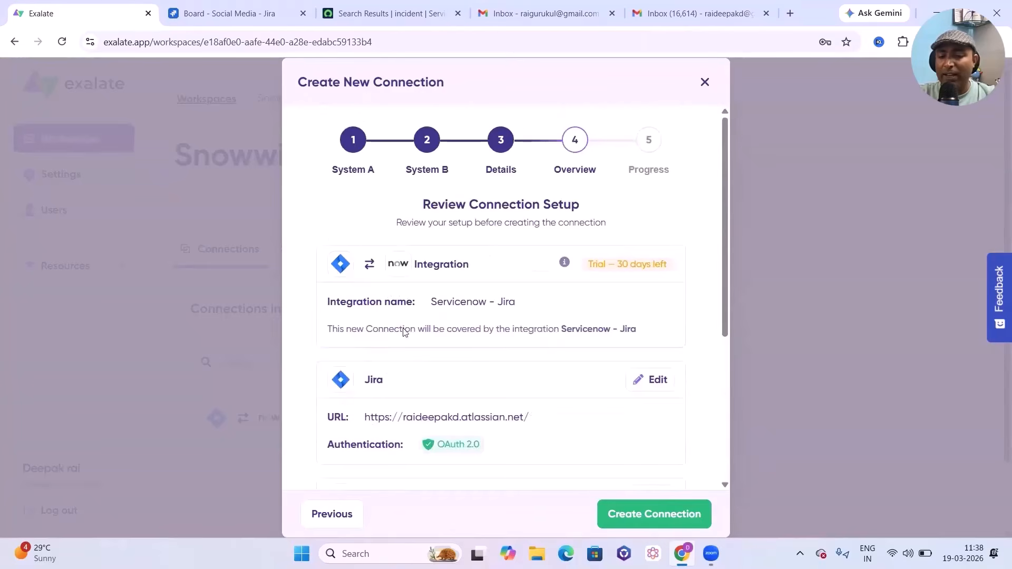
pyautogui.scroll(-5, 543, 324)
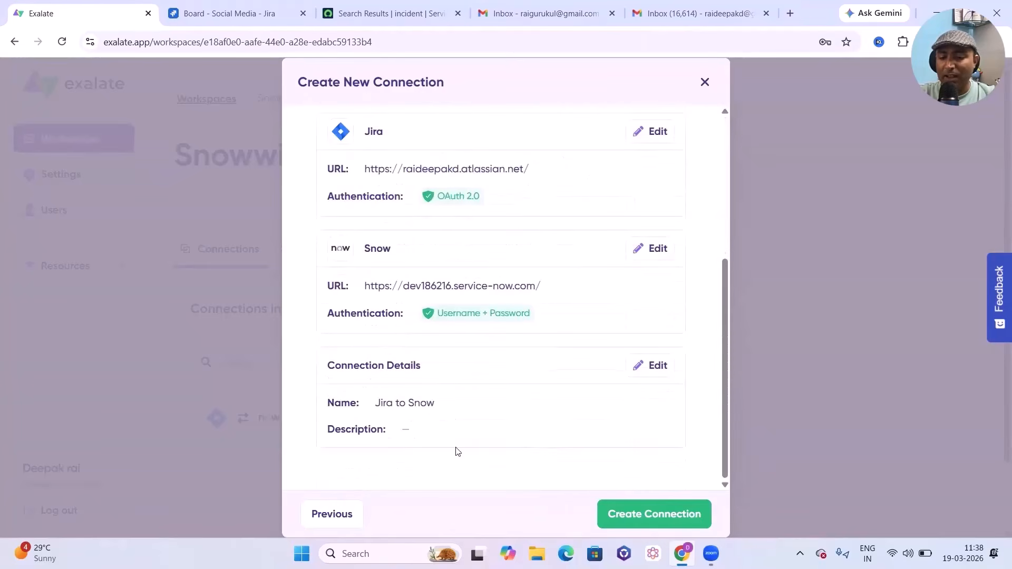
pyautogui.scroll(5, 623, 480)
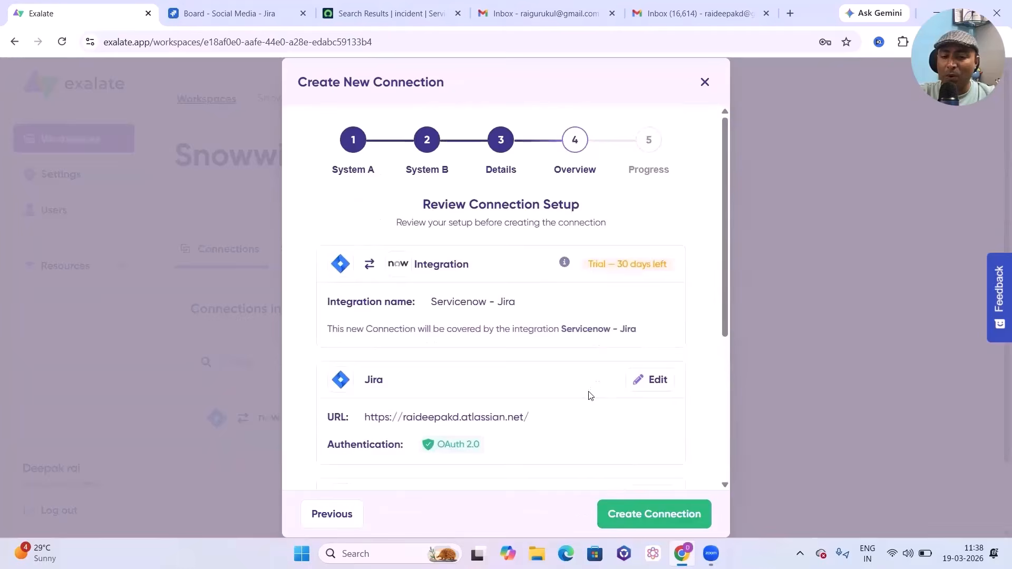
pyautogui.scroll(-3, 589, 398)
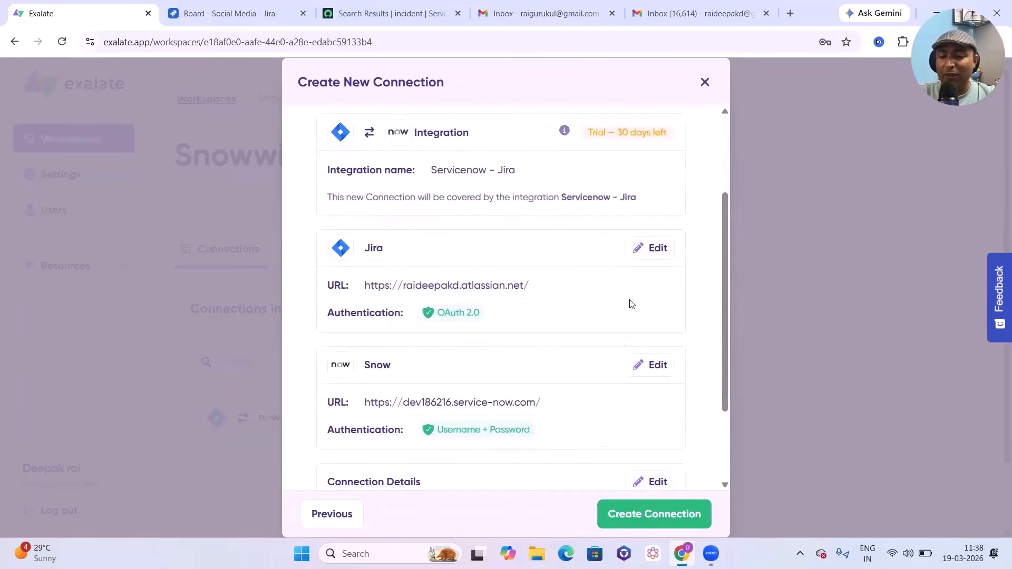
pyautogui.click(658, 248)
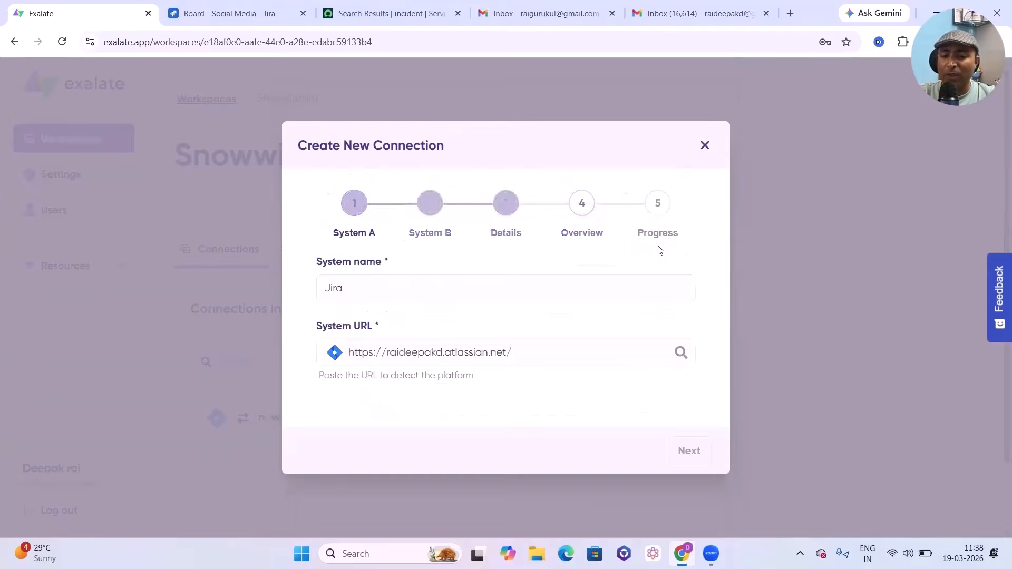
pyautogui.click(704, 149)
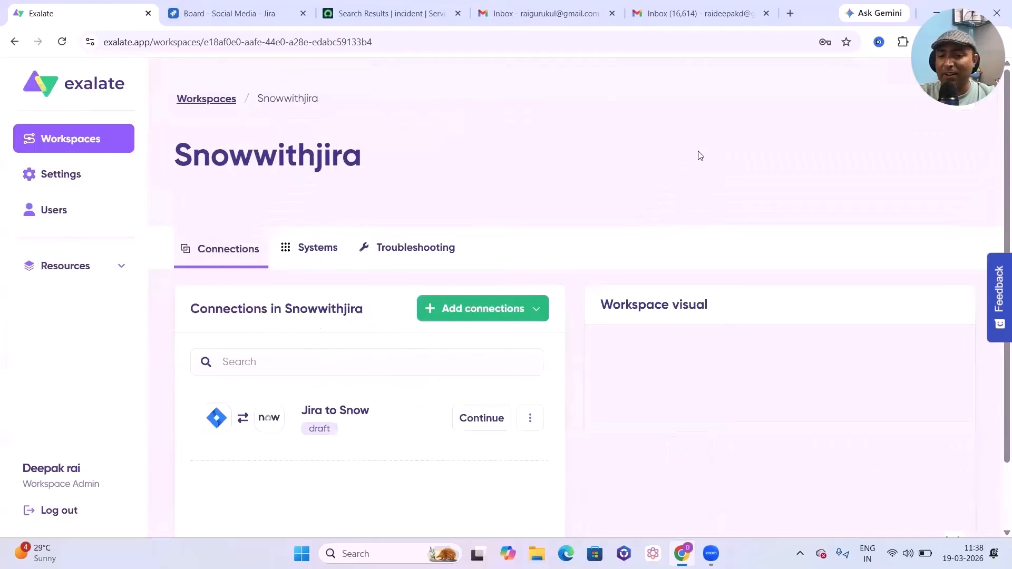
# - Resume the draft "Jira to Snow" connection and create it
pyautogui.scroll(-2, 406, 370)
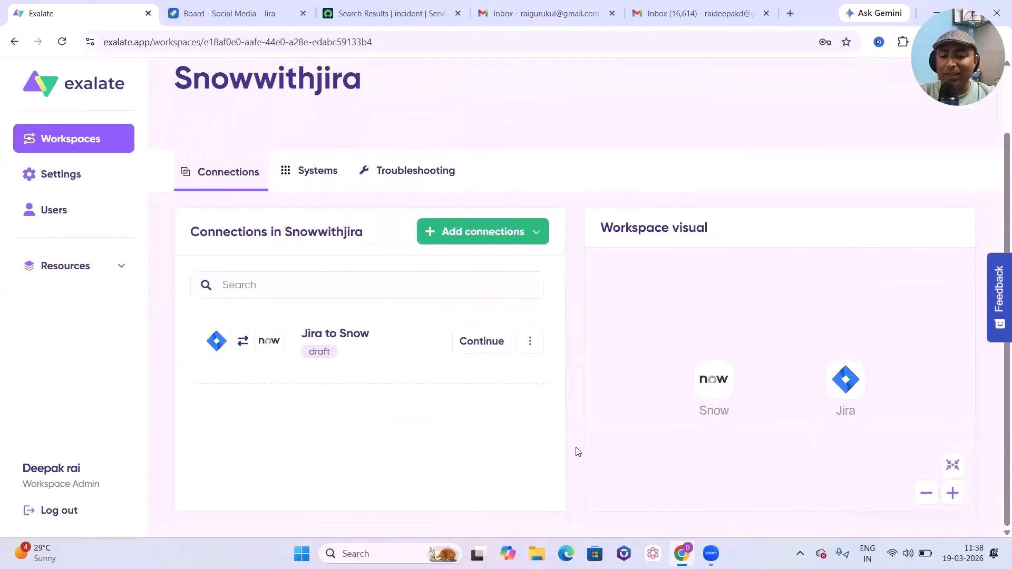
pyautogui.click(501, 352)
pyautogui.click(640, 519)
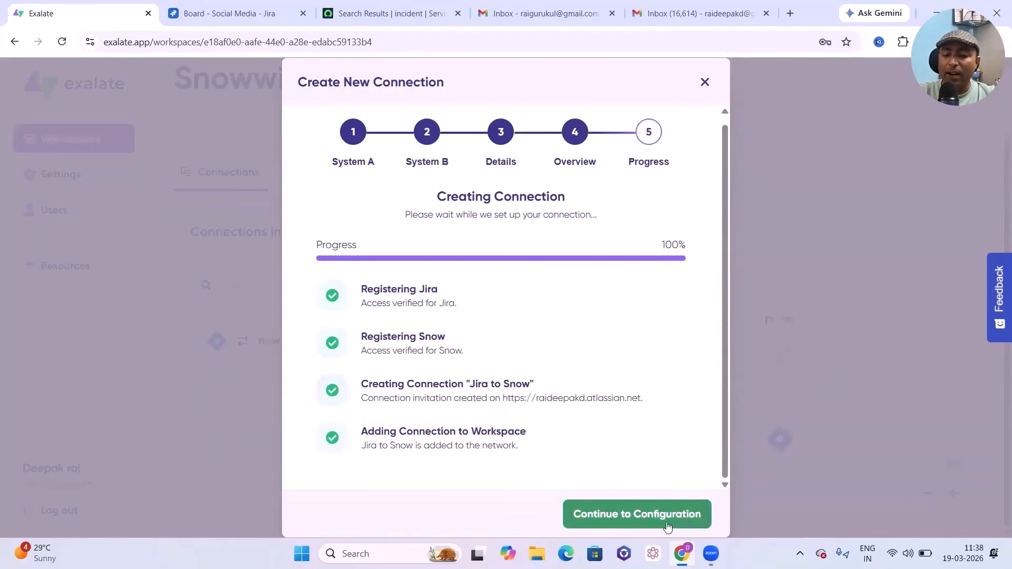
# - Continue to the connection's configuration and choose Social Media (SM) as the Jira project to sync
pyautogui.click(651, 518)
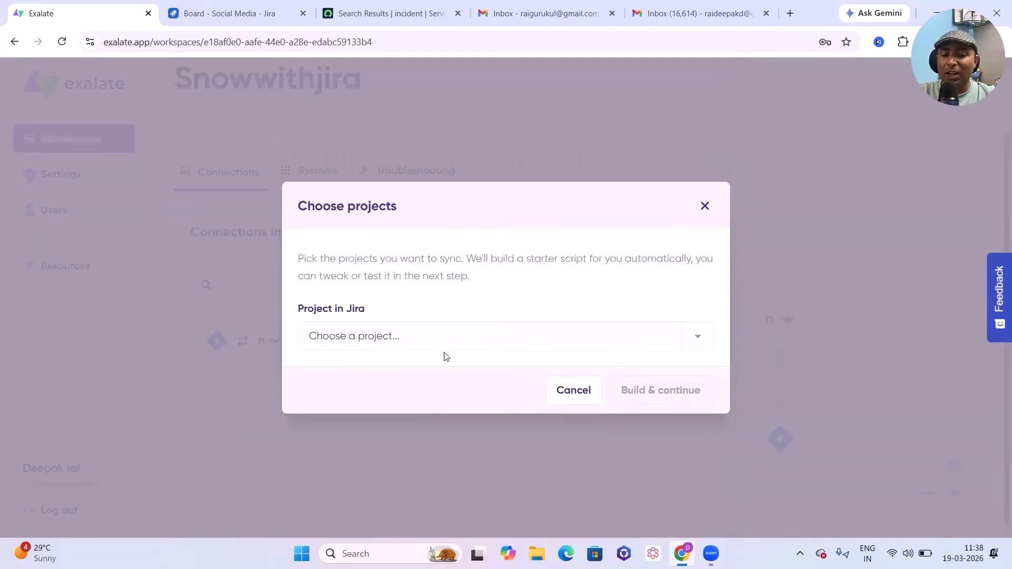
pyautogui.click(425, 343)
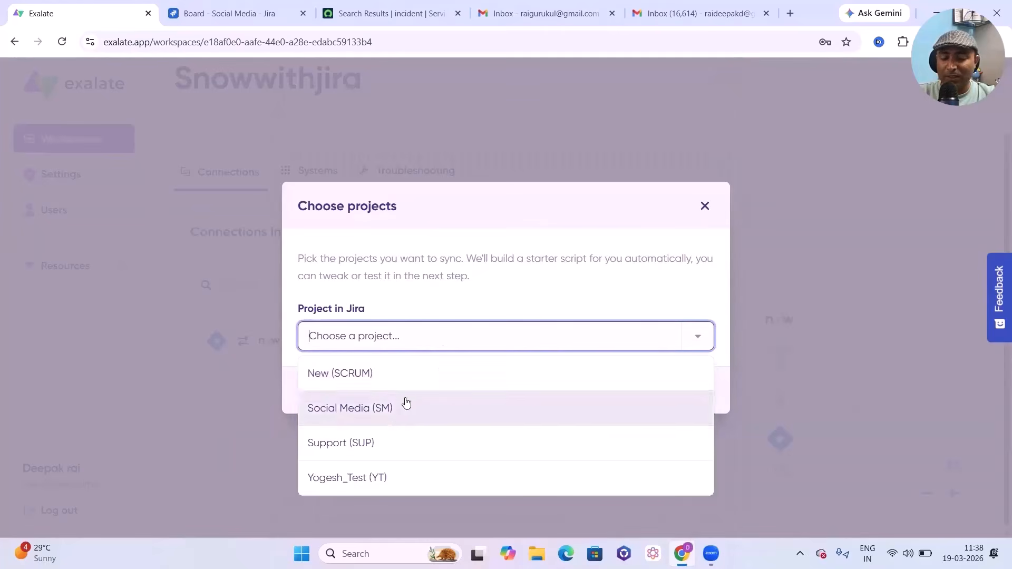
pyautogui.click(378, 412)
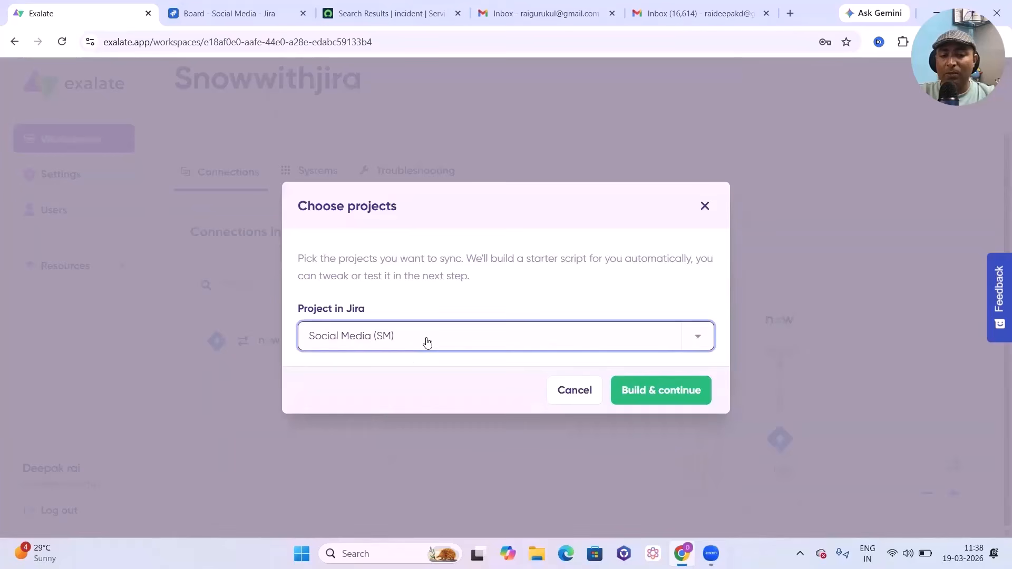
# - Build the starter script for the Social Media project and open the connection in the draft editor
pyautogui.click(666, 392)
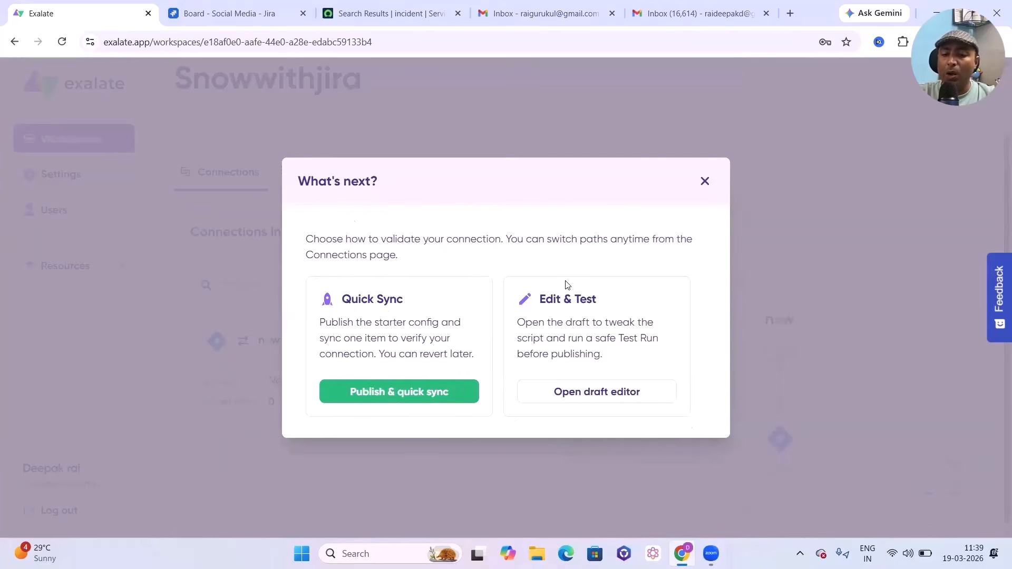
pyautogui.click(597, 399)
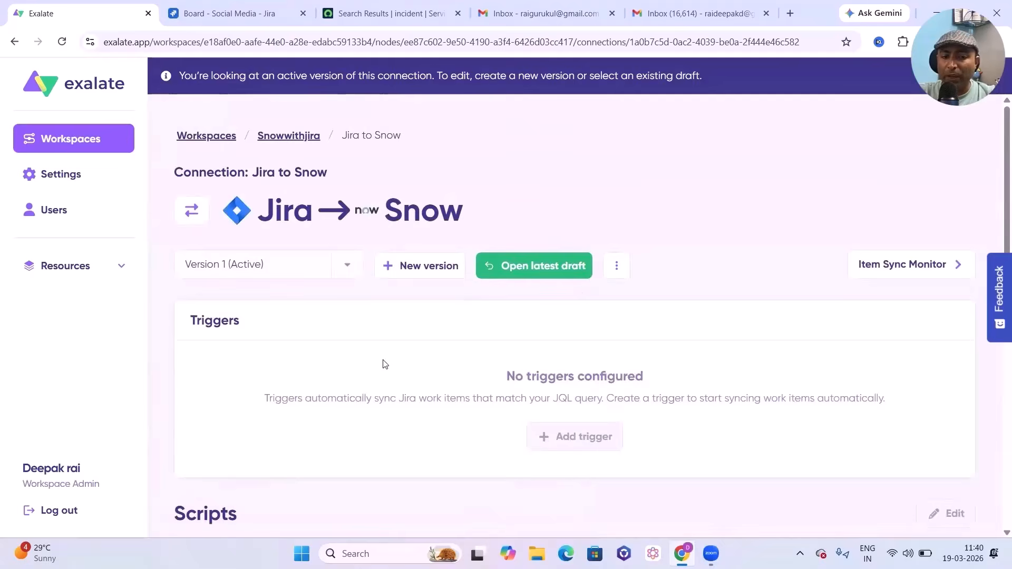
# - Examine the connection's triggers section and the outgoing Jira and incoming Snow scripts, including the custom field and status synchronization comments
pyautogui.scroll(-7, 384, 369)
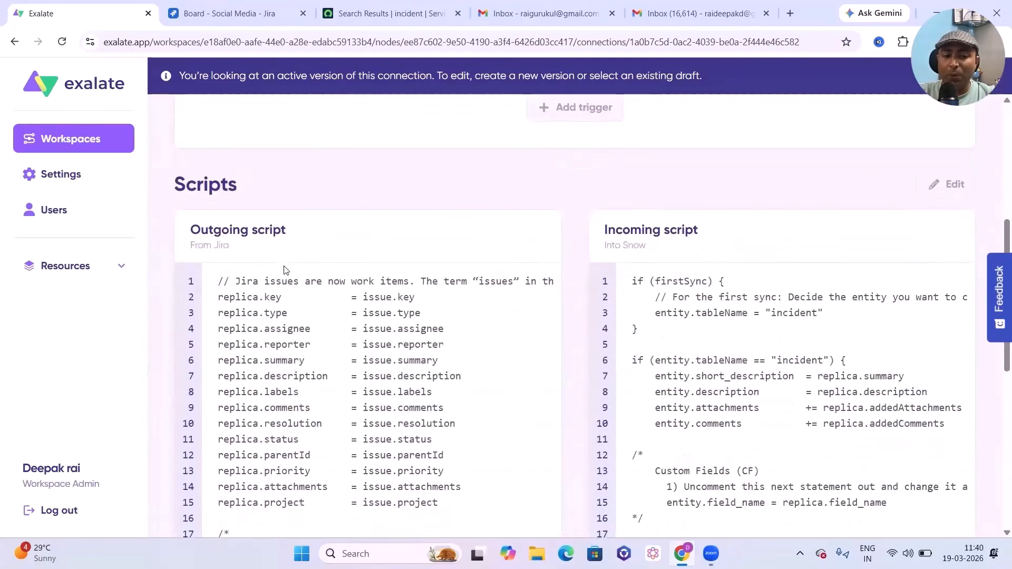
pyautogui.scroll(-1, 299, 328)
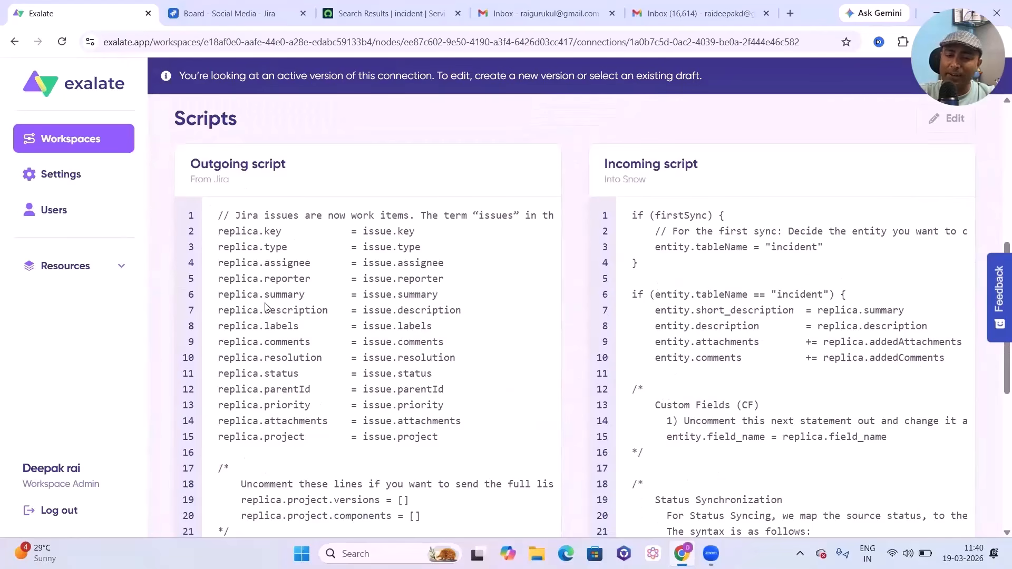
pyautogui.scroll(1, 249, 231)
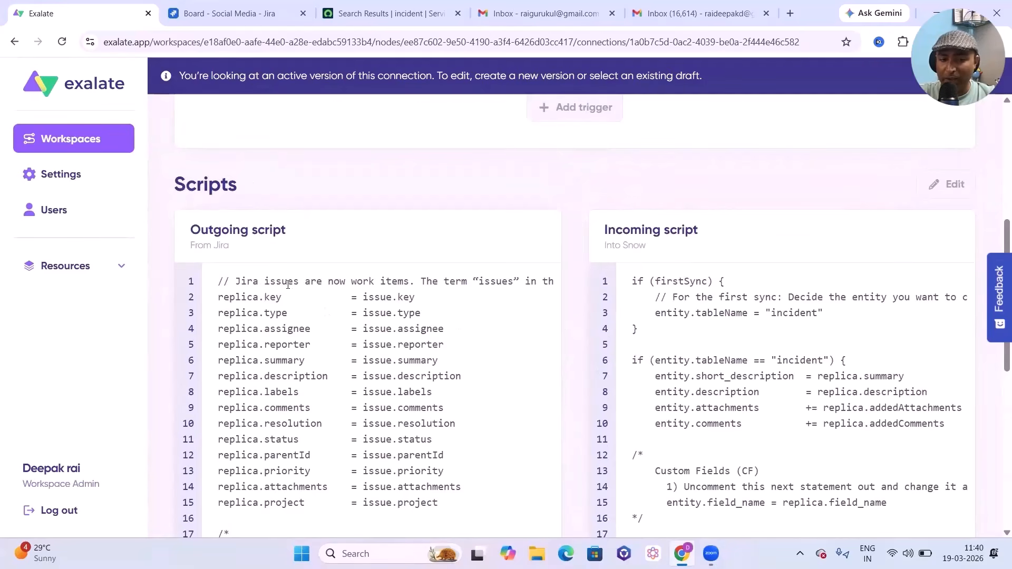
pyautogui.scroll(1, 274, 295)
pyautogui.scroll(-2, 264, 258)
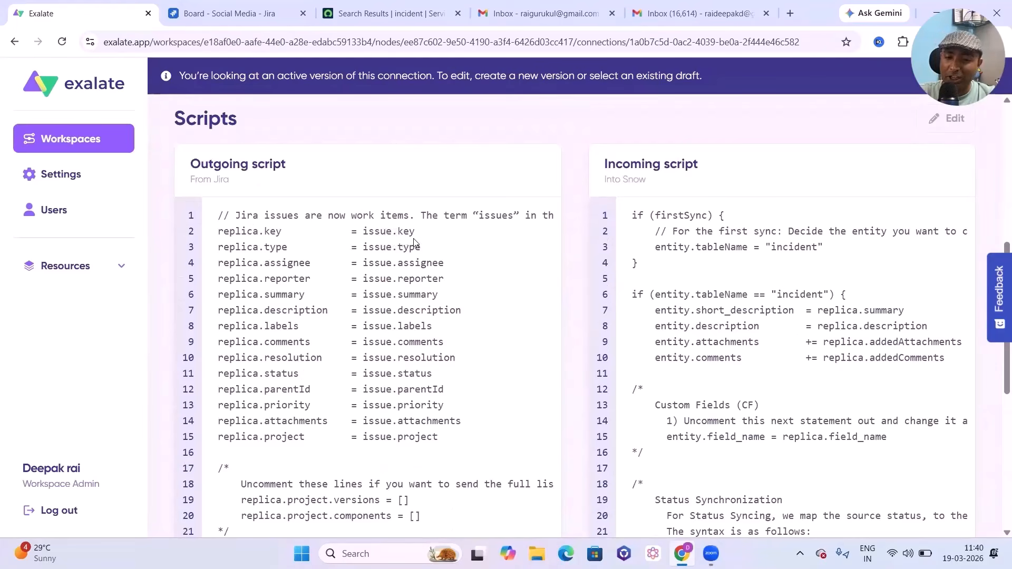
pyautogui.scroll(-1, 671, 233)
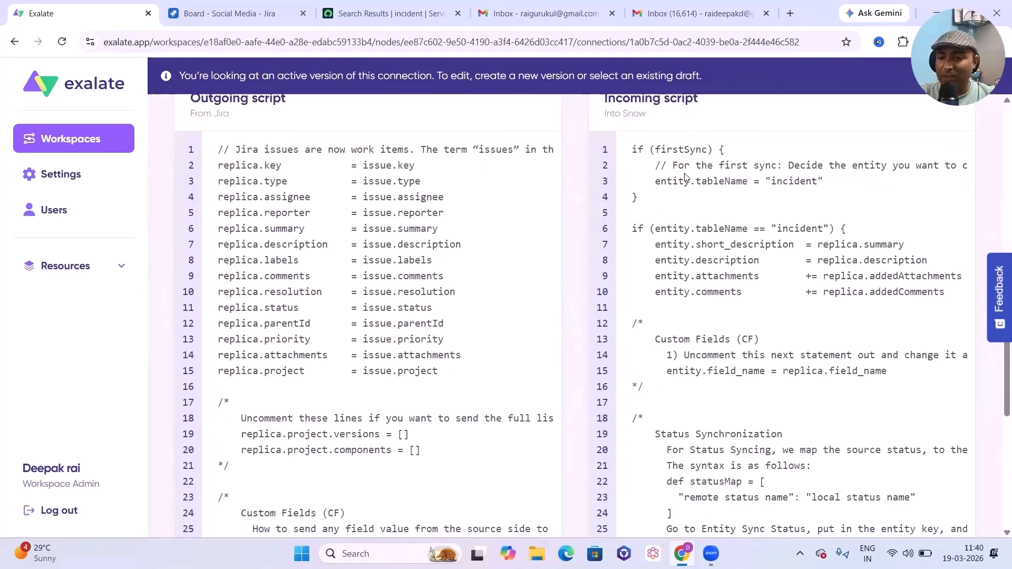
pyautogui.scroll(1, 227, 158)
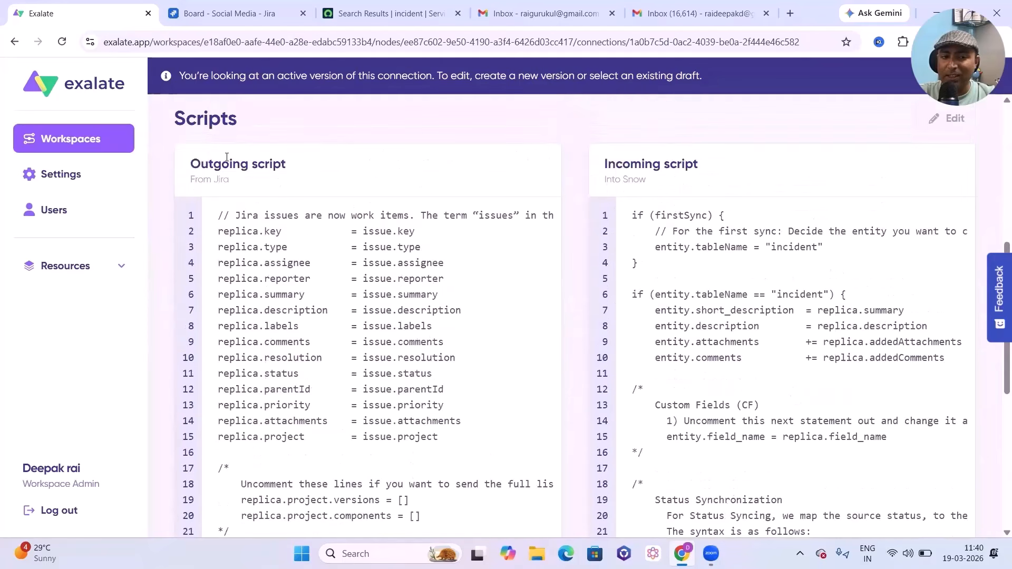
pyautogui.moveTo(219, 180); pyautogui.dragTo(254, 179)
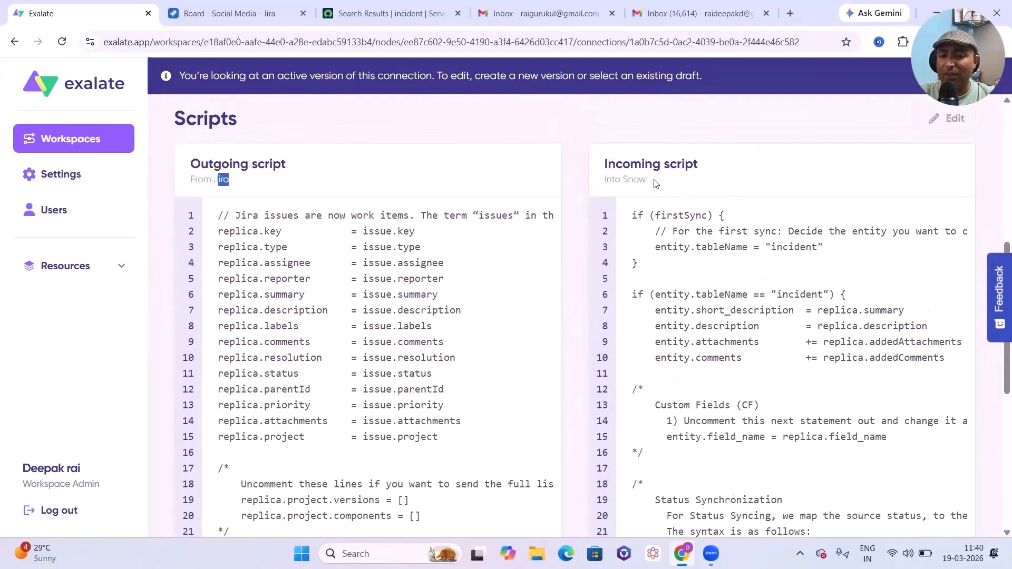
pyautogui.moveTo(651, 179); pyautogui.dragTo(588, 177)
pyautogui.scroll(-3, 746, 375)
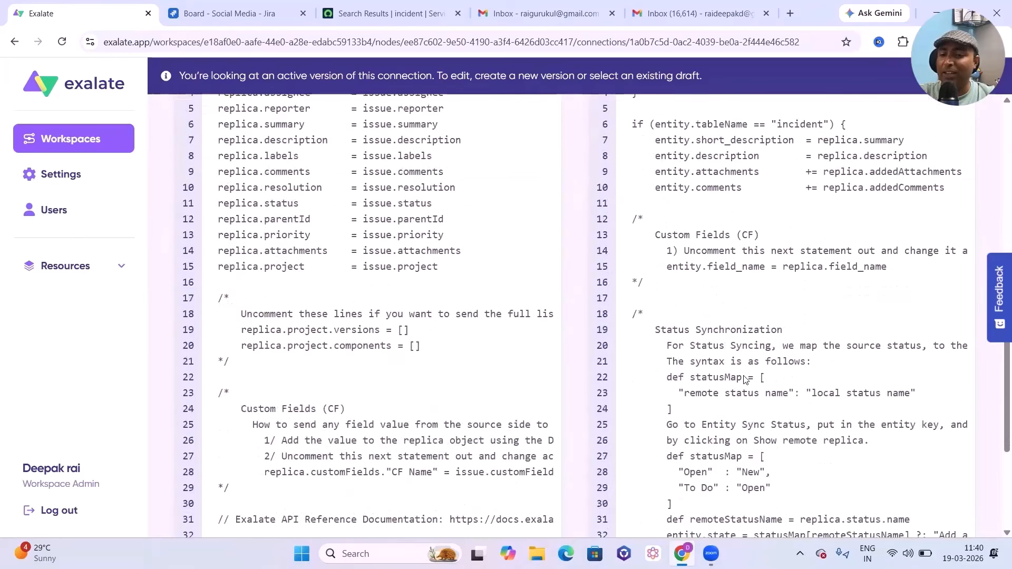
pyautogui.scroll(5, 746, 376)
pyautogui.scroll(1, 745, 376)
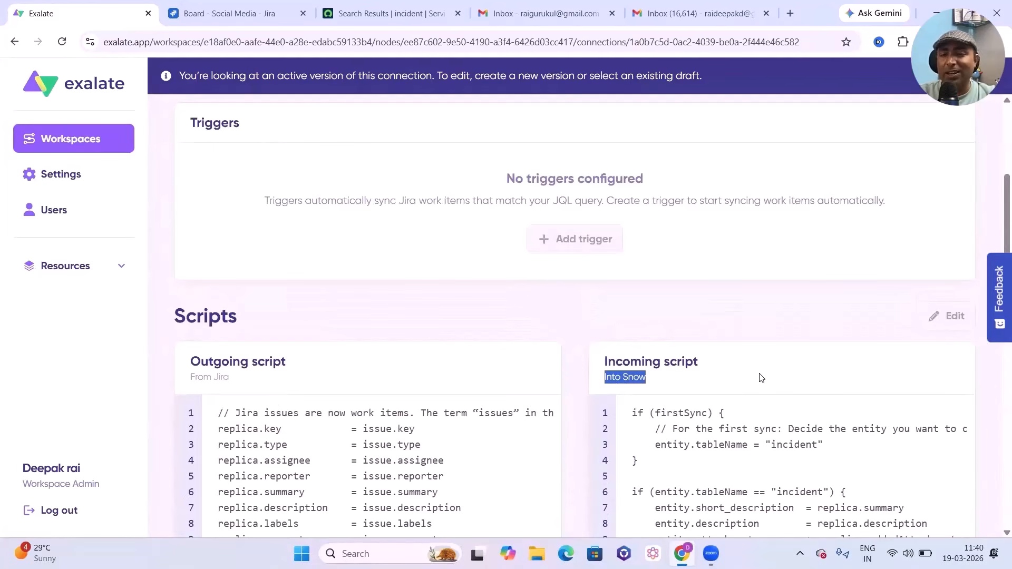
pyautogui.scroll(3, 788, 375)
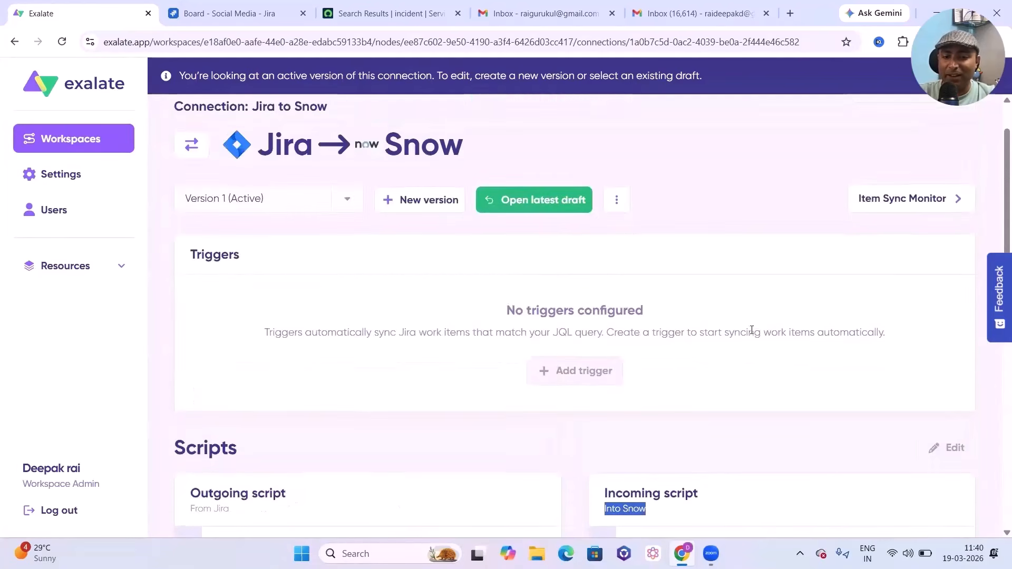
pyautogui.scroll(-10, 752, 332)
pyautogui.scroll(-2, 752, 336)
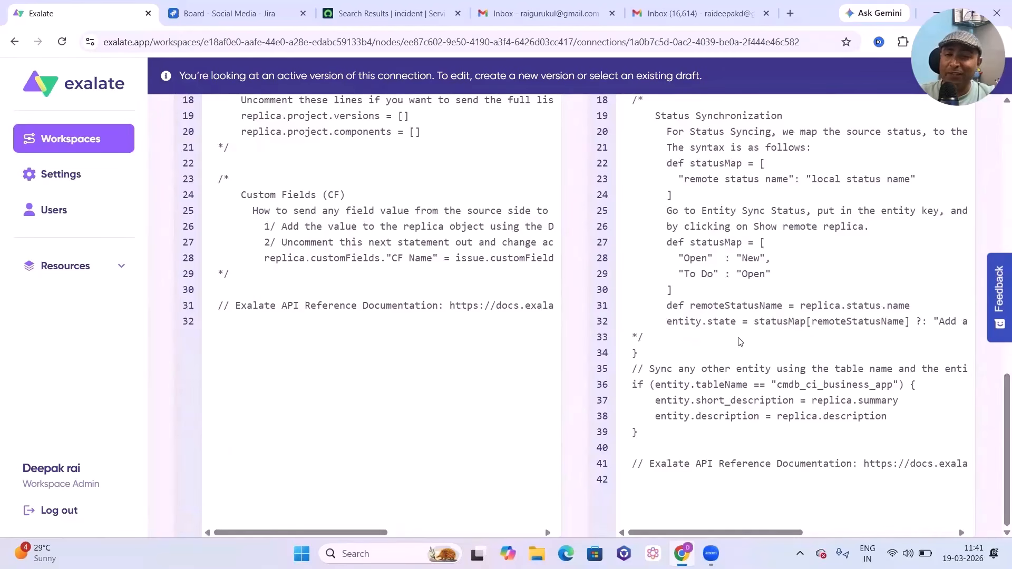
# - Compare the issue summary line in the outgoing script with the short_description mapping in the incoming script
pyautogui.scroll(7, 740, 342)
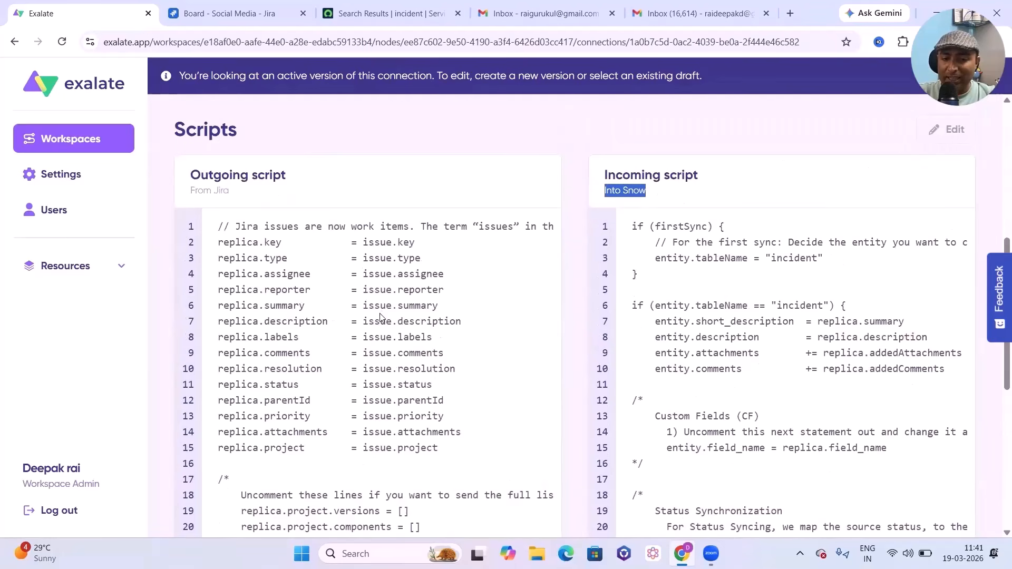
pyautogui.moveTo(374, 305); pyautogui.dragTo(429, 306)
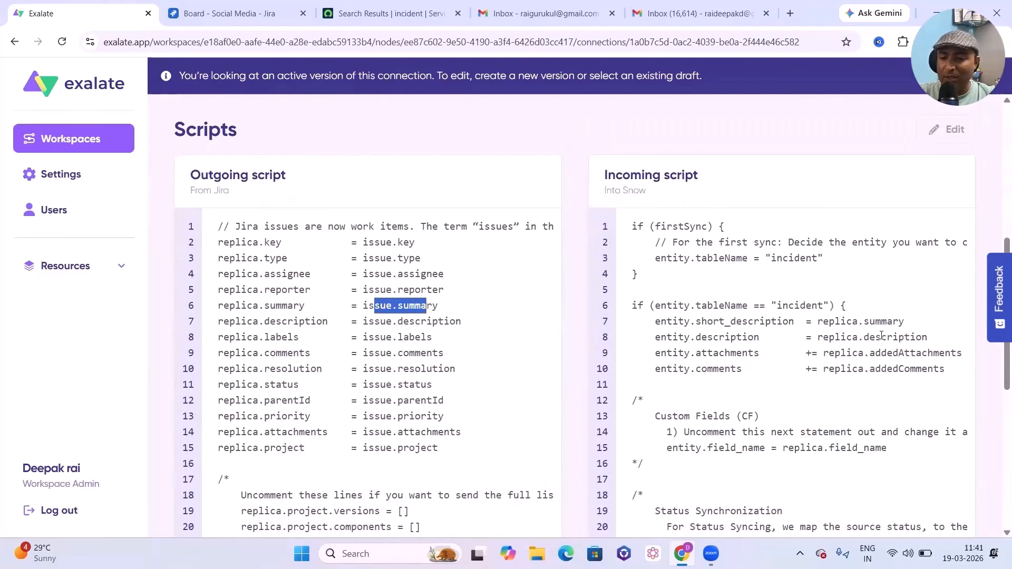
pyautogui.moveTo(691, 322); pyautogui.dragTo(938, 323)
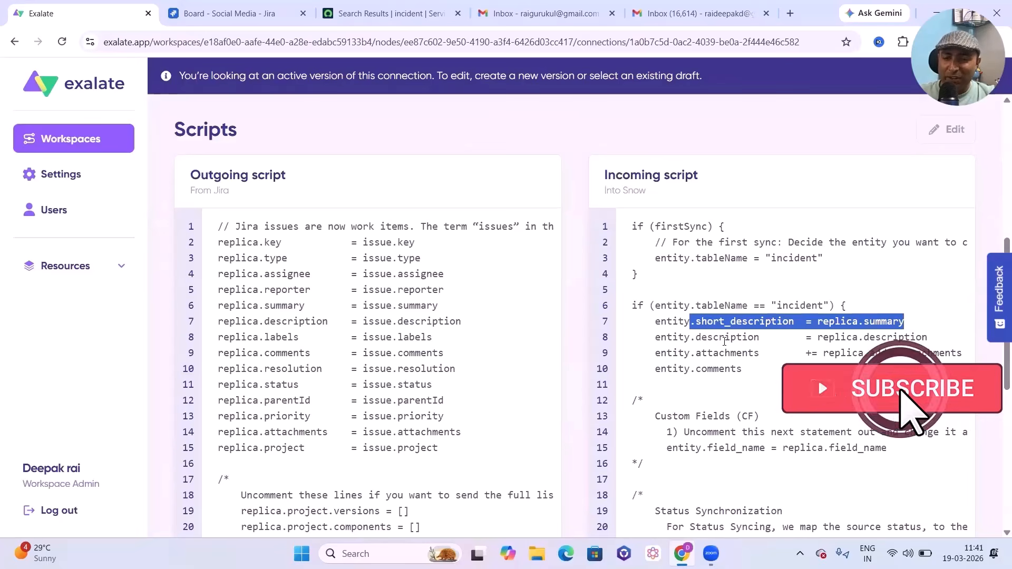
# - Create a new draft version of the Jira to Snow connection and look over its outgoing and incoming scripts
pyautogui.scroll(7, 467, 316)
pyautogui.scroll(-3, 478, 319)
pyautogui.scroll(4, 628, 350)
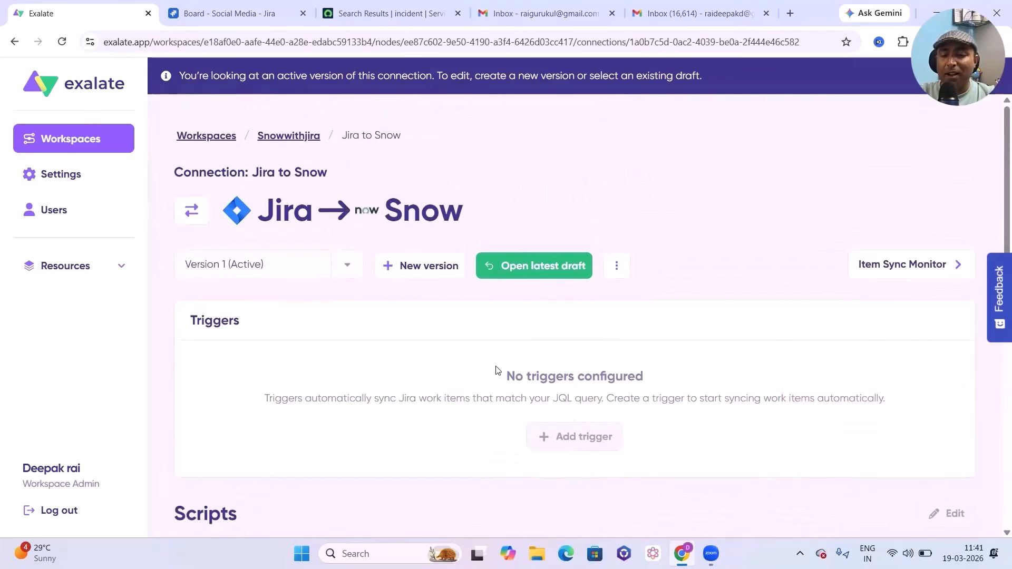
pyautogui.click(422, 267)
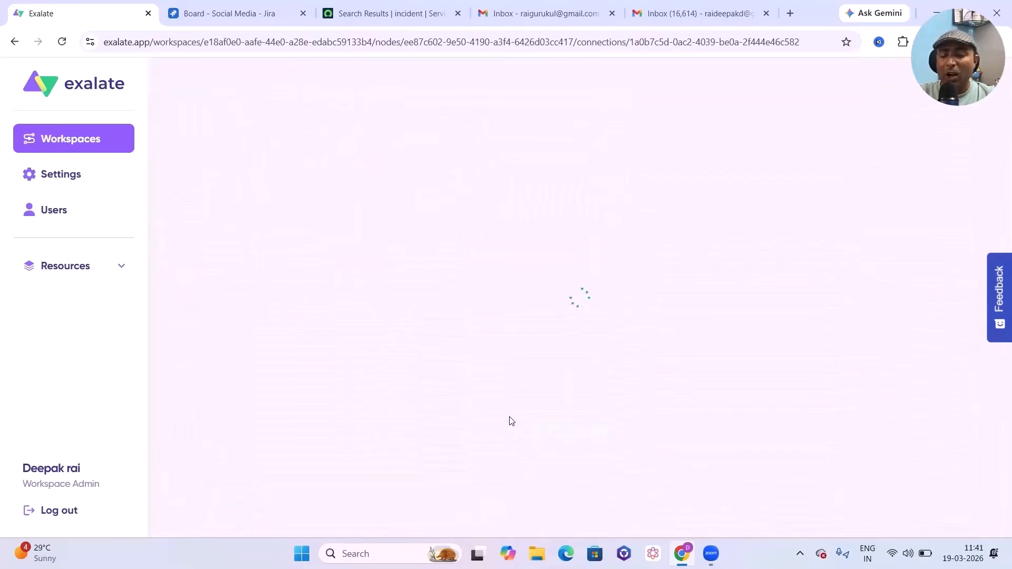
pyautogui.scroll(-4, 453, 416)
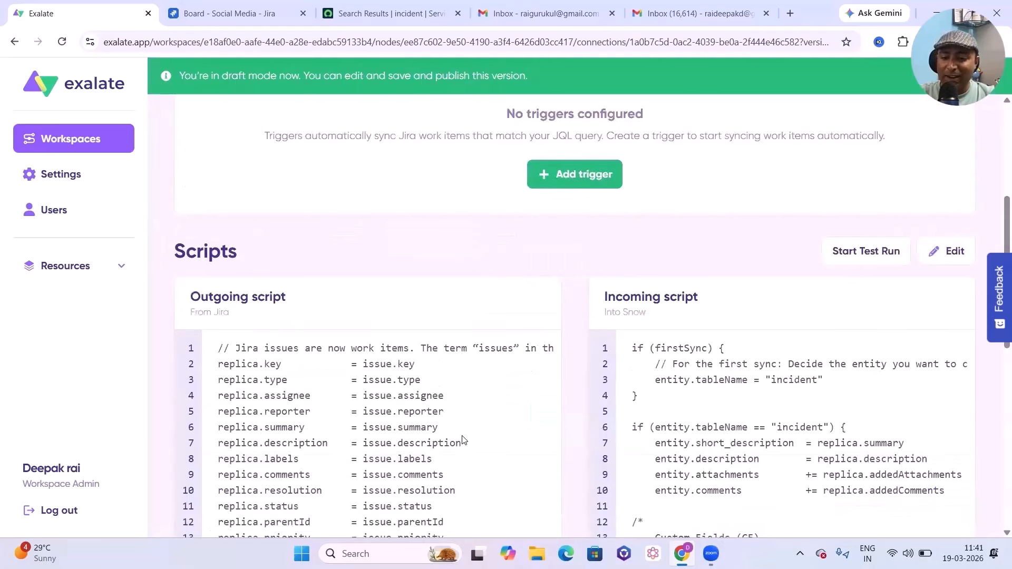
pyautogui.scroll(1, 558, 415)
pyautogui.scroll(-1, 559, 414)
pyautogui.scroll(-3, 679, 413)
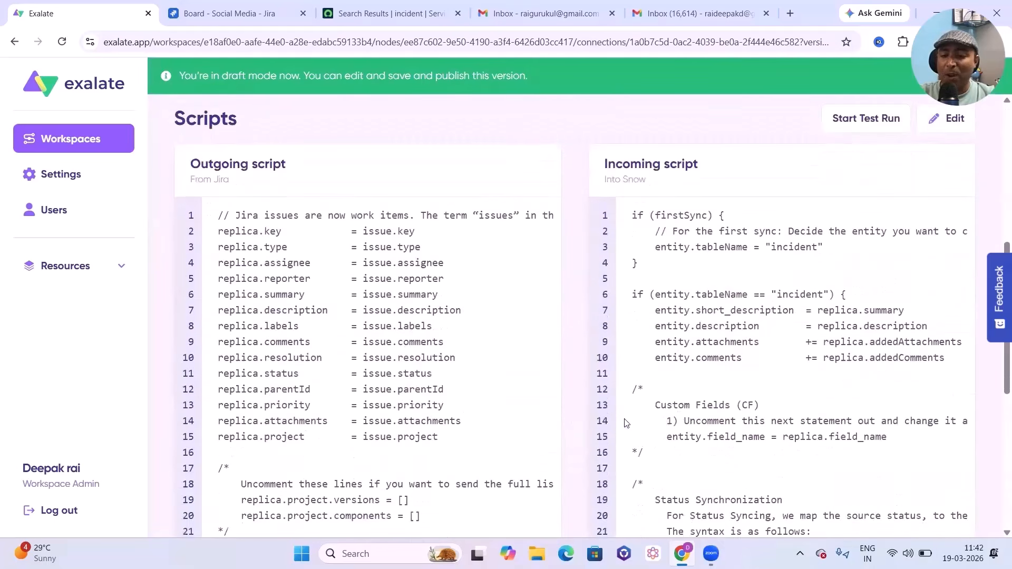
pyautogui.scroll(5, 549, 401)
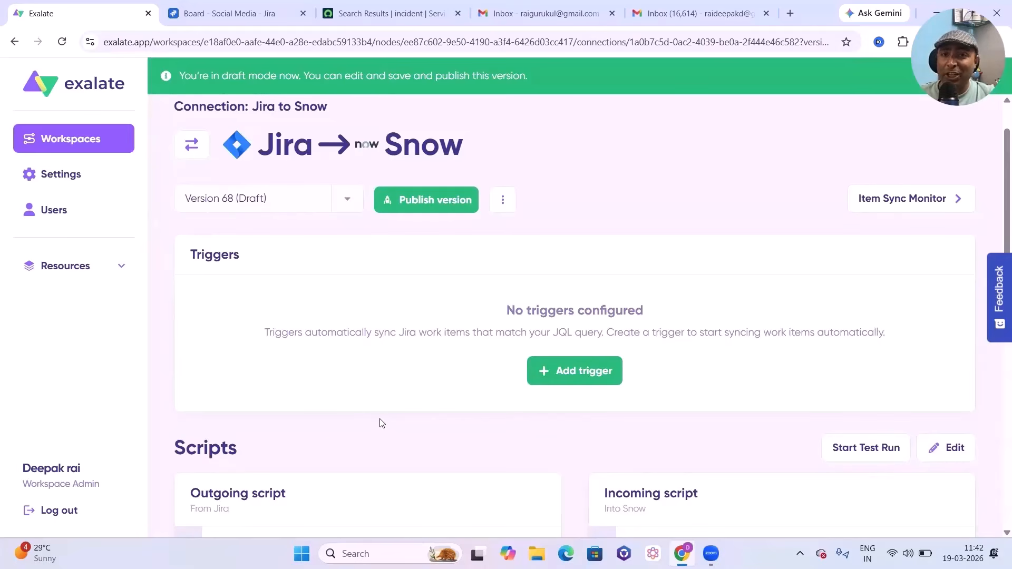
# - Add an issue trigger with the query "project = SM AND labels=AddToServicenow", save it and activate it
pyautogui.click(570, 379)
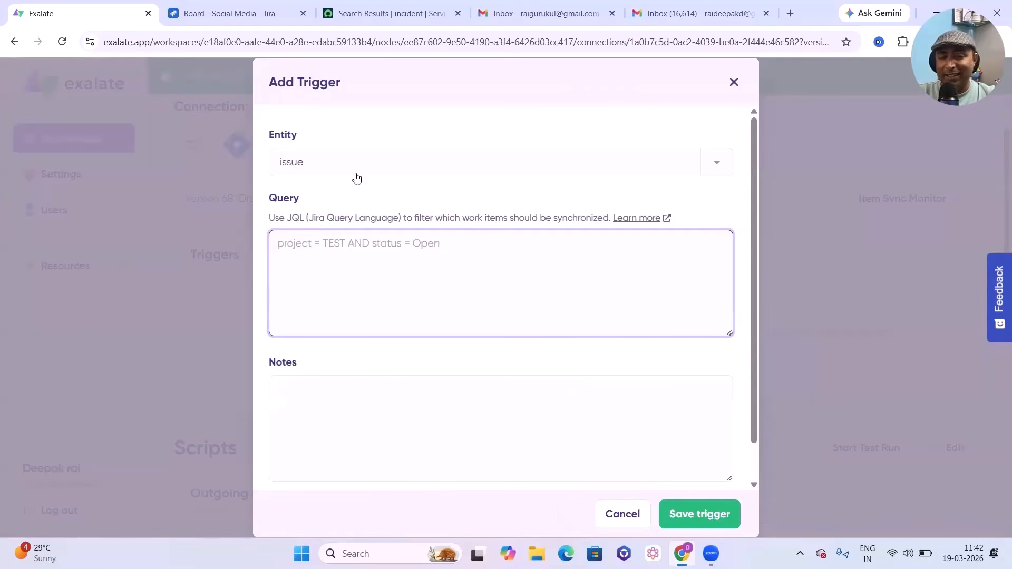
pyautogui.write('pr')
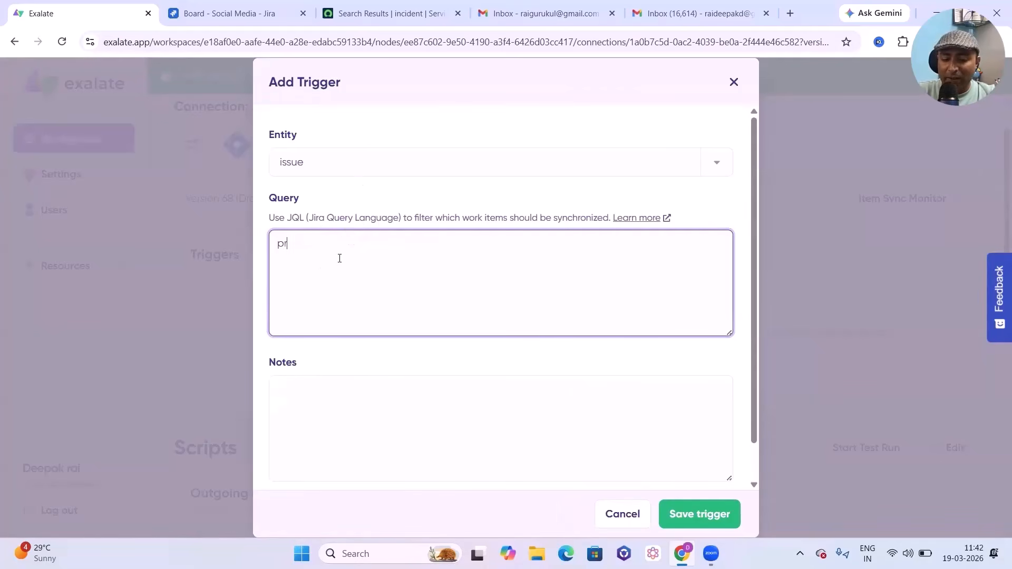
pyautogui.write('oject = SM ')
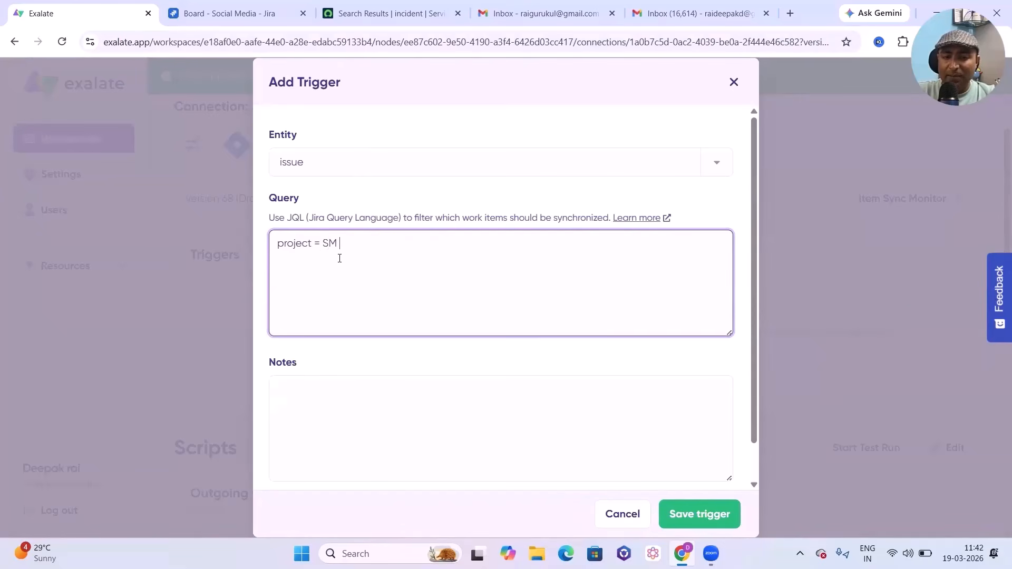
pyautogui.write('AND')
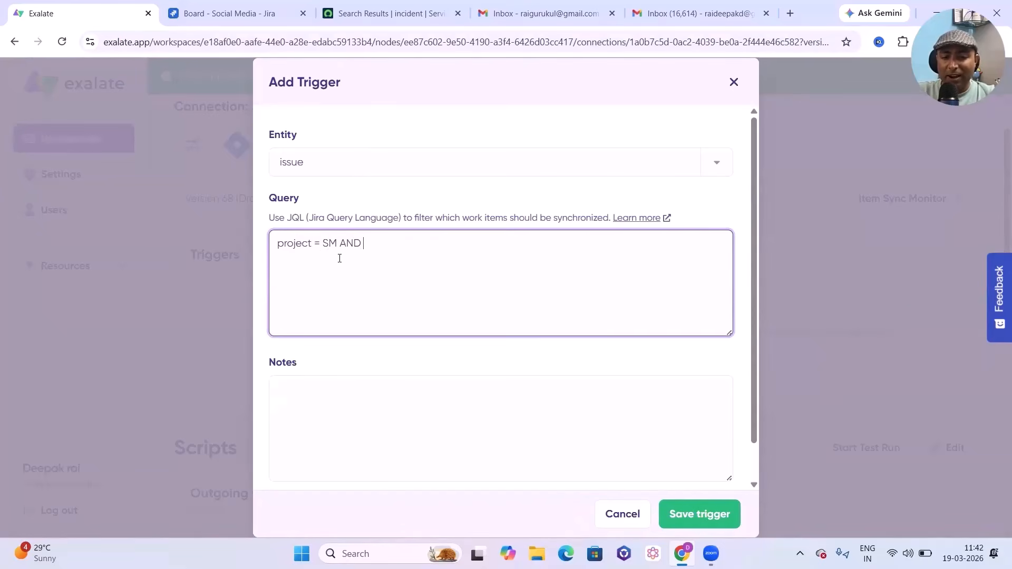
pyautogui.write(' labels')
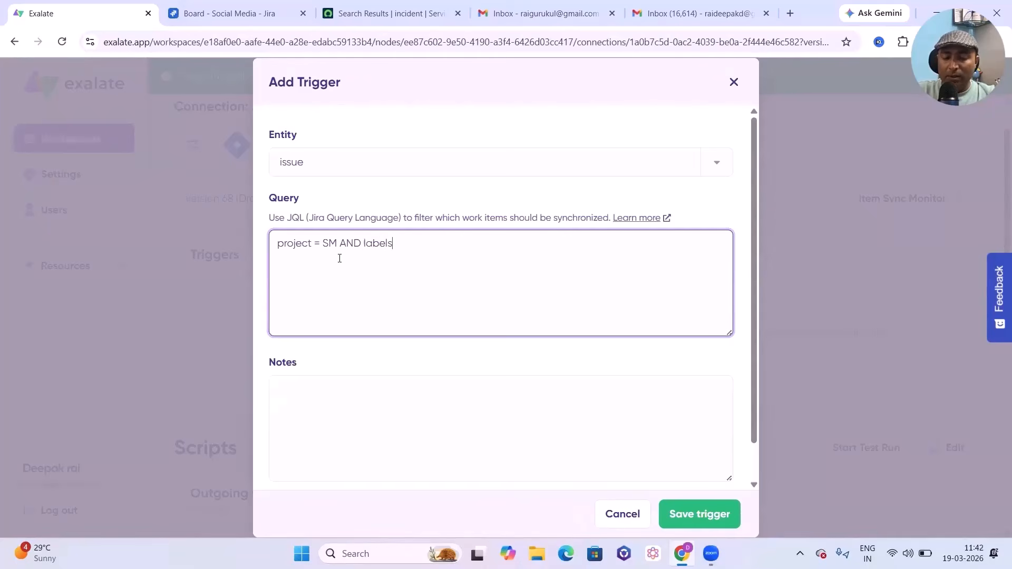
pyautogui.write('=A')
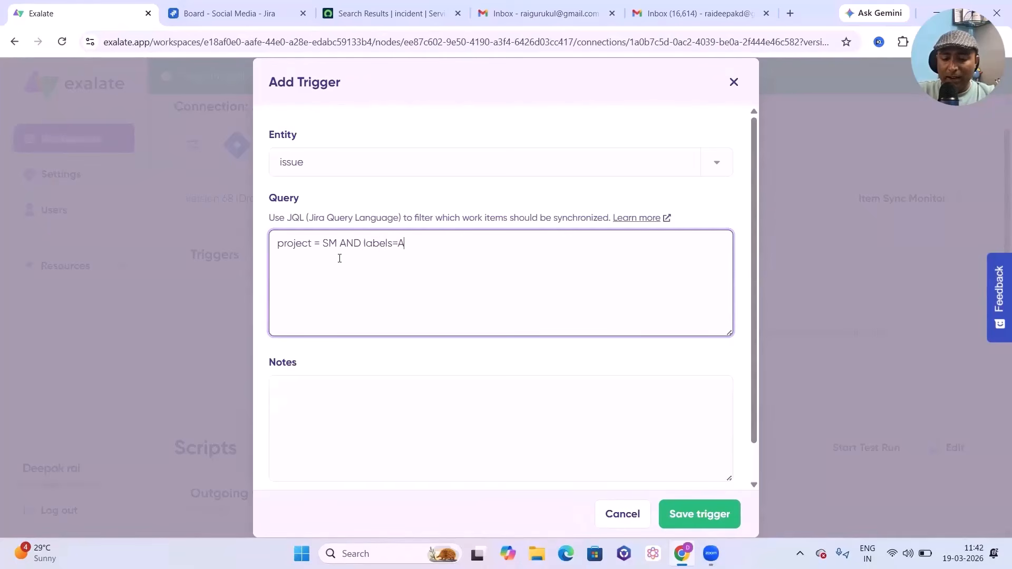
pyautogui.write('ddToSe')
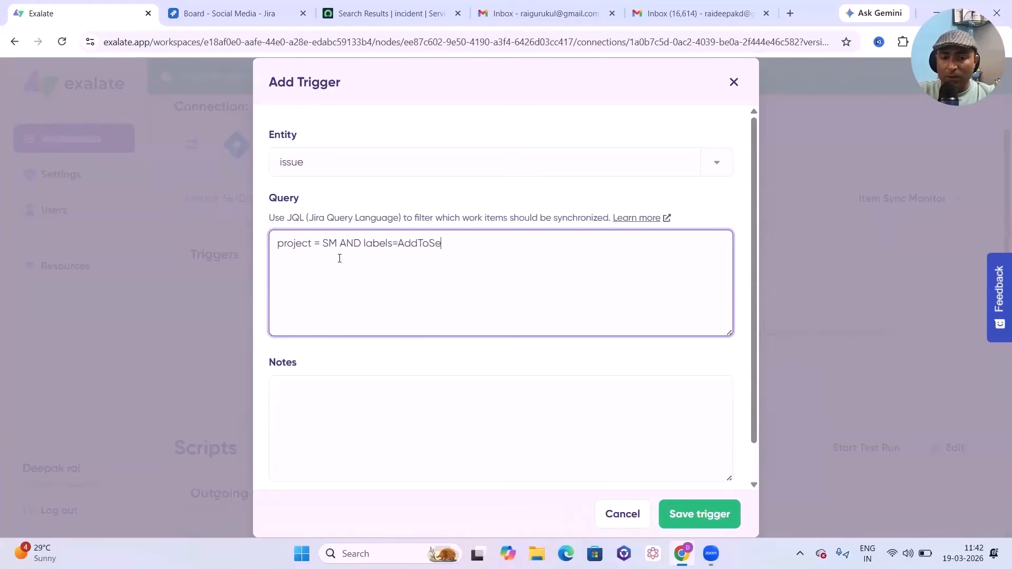
pyautogui.write('rvicenow')
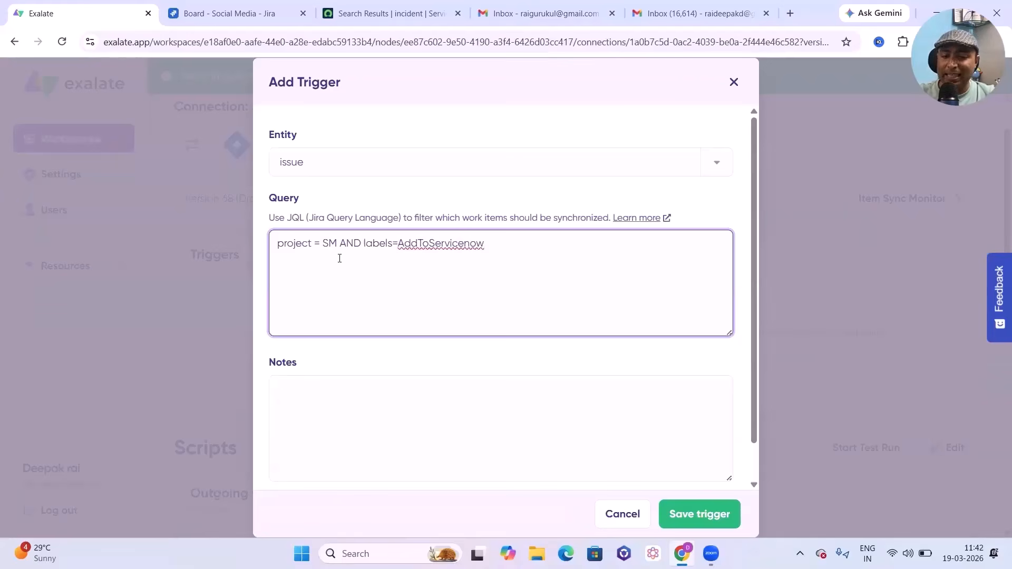
pyautogui.scroll(-1, 358, 451)
pyautogui.click(707, 517)
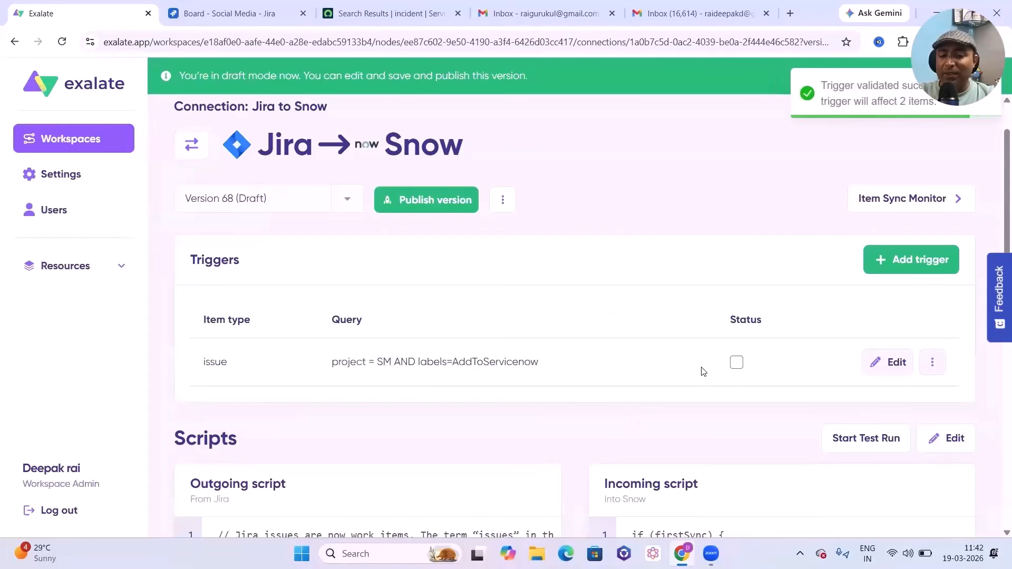
pyautogui.click(737, 363)
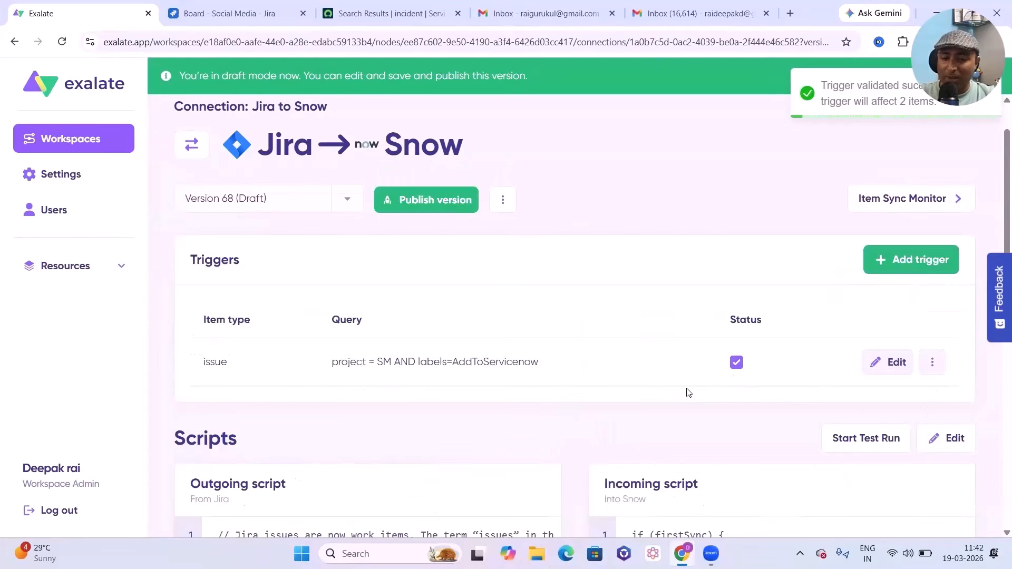
pyautogui.scroll(-3, 486, 272)
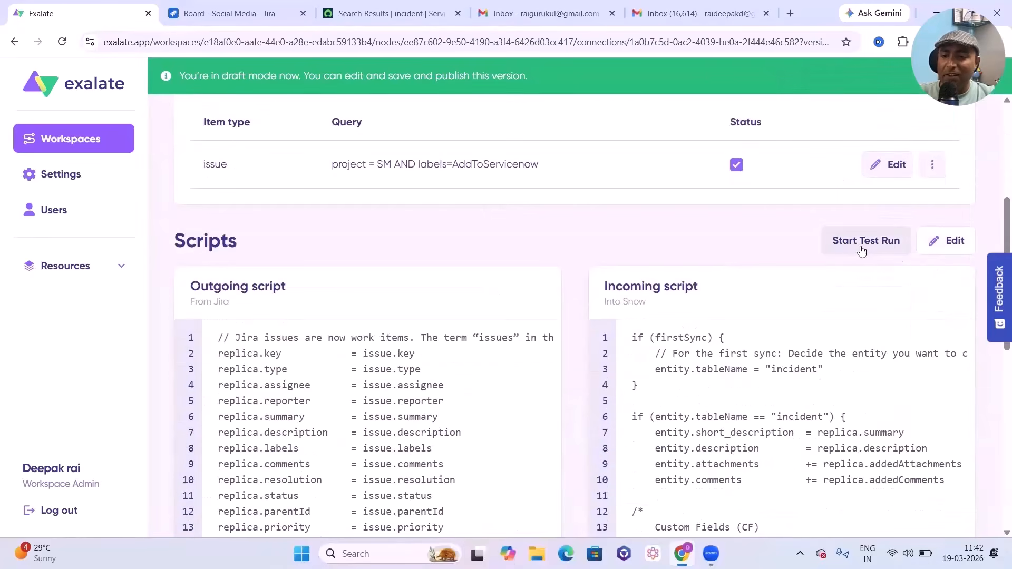
pyautogui.scroll(1, 833, 268)
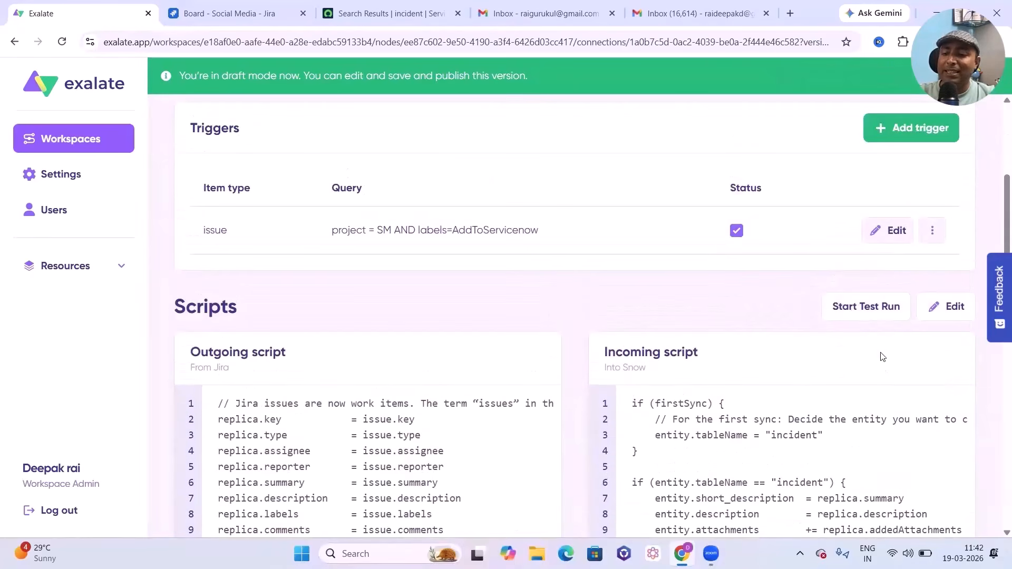
pyautogui.scroll(2, 876, 369)
pyautogui.scroll(-3, 633, 359)
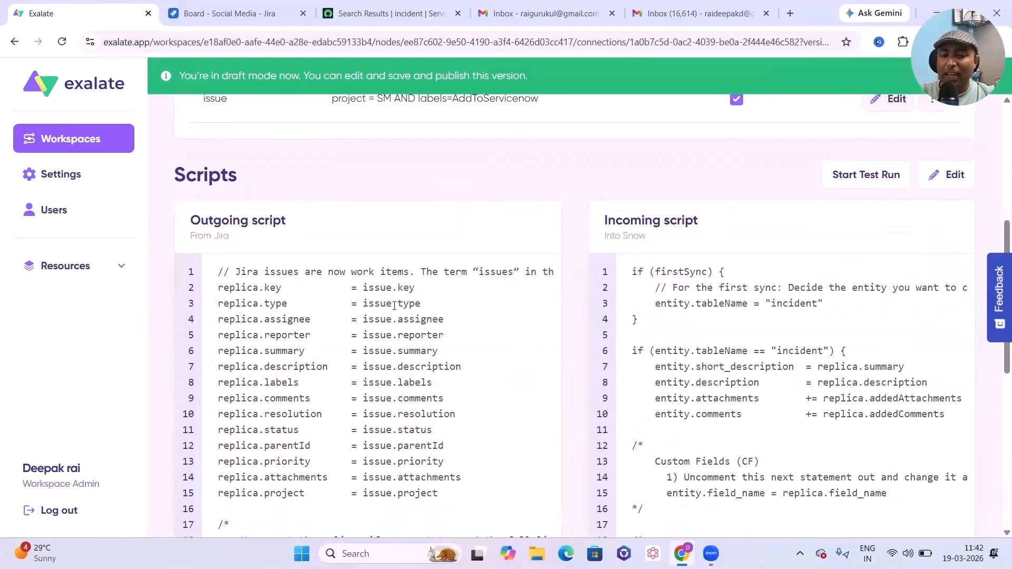
pyautogui.scroll(2, 837, 298)
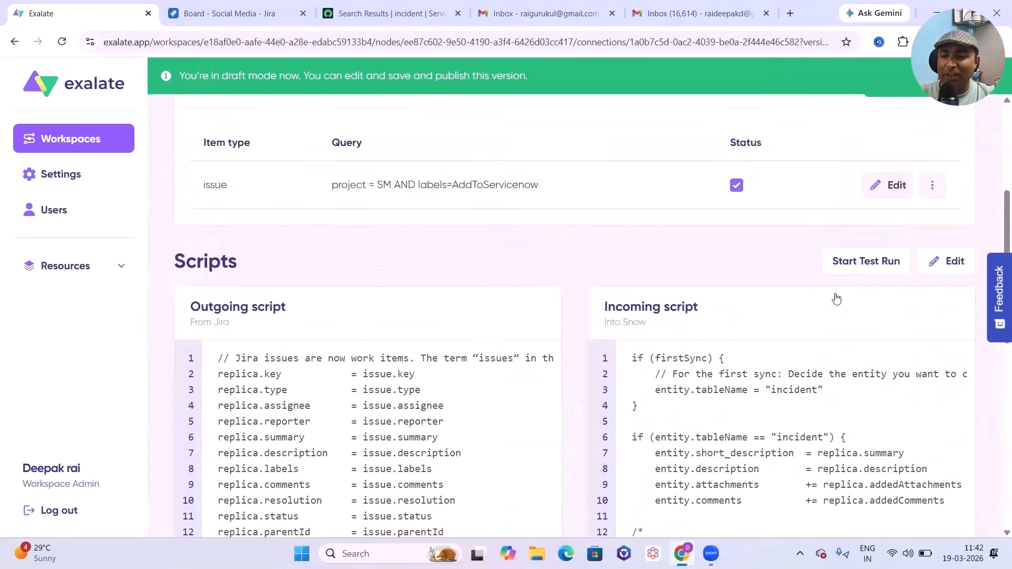
# - Run a test of the draft version using the issue SM-17 as the test item
pyautogui.scroll(-1, 838, 317)
pyautogui.scroll(2, 838, 318)
pyautogui.click(855, 371)
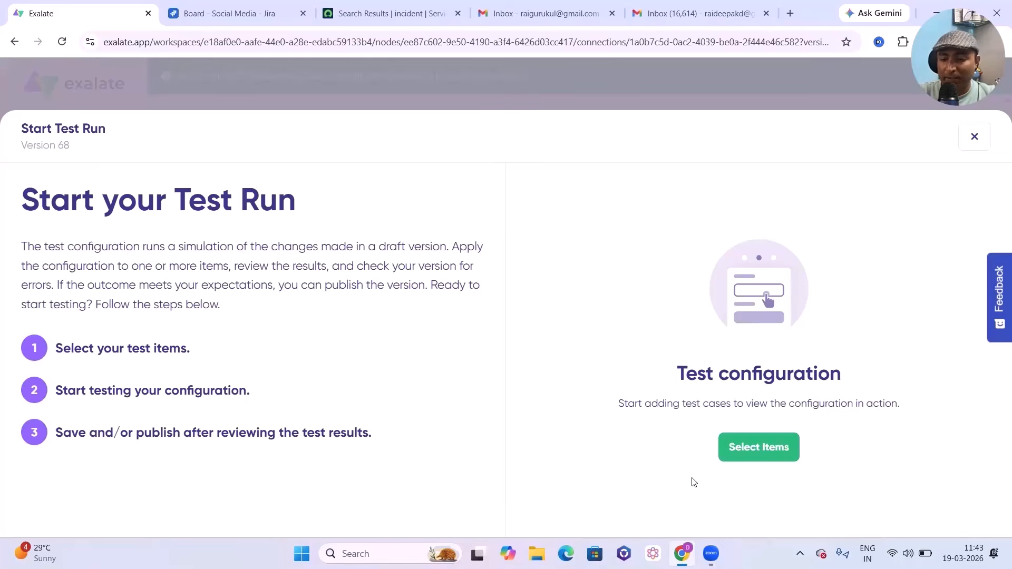
pyautogui.click(764, 447)
pyautogui.click(454, 248)
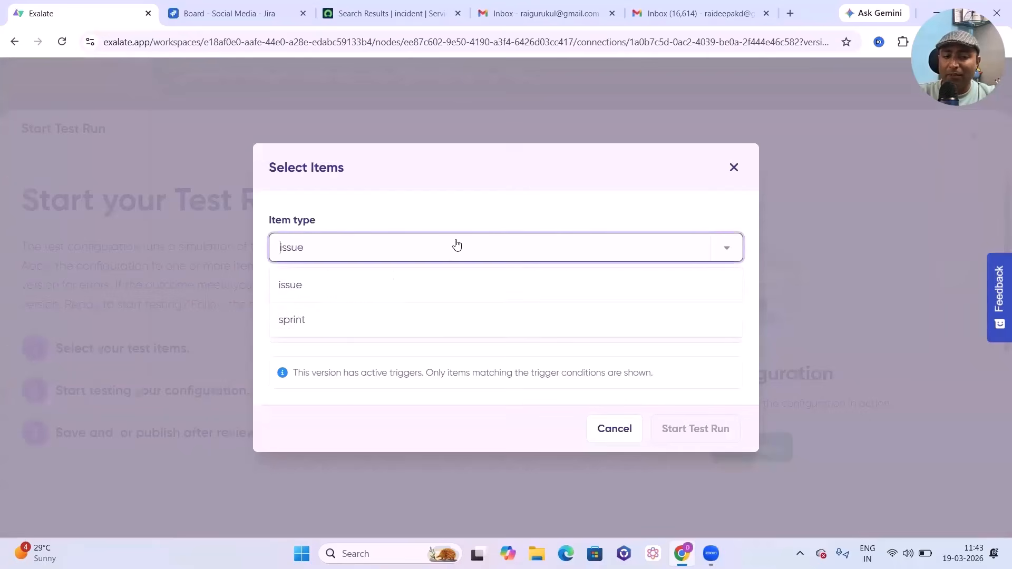
pyautogui.click(337, 287)
pyautogui.click(364, 330)
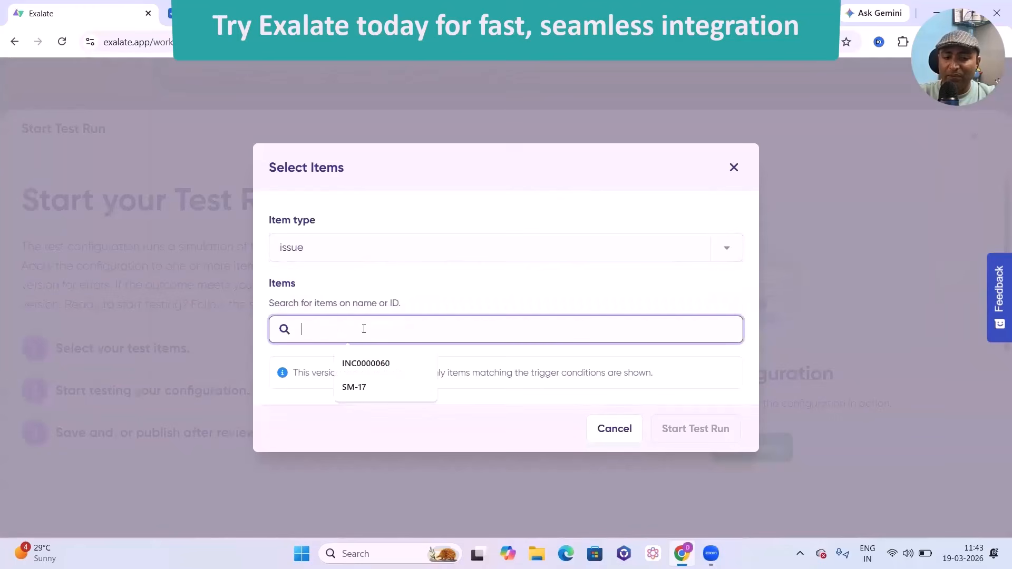
pyautogui.click(364, 388)
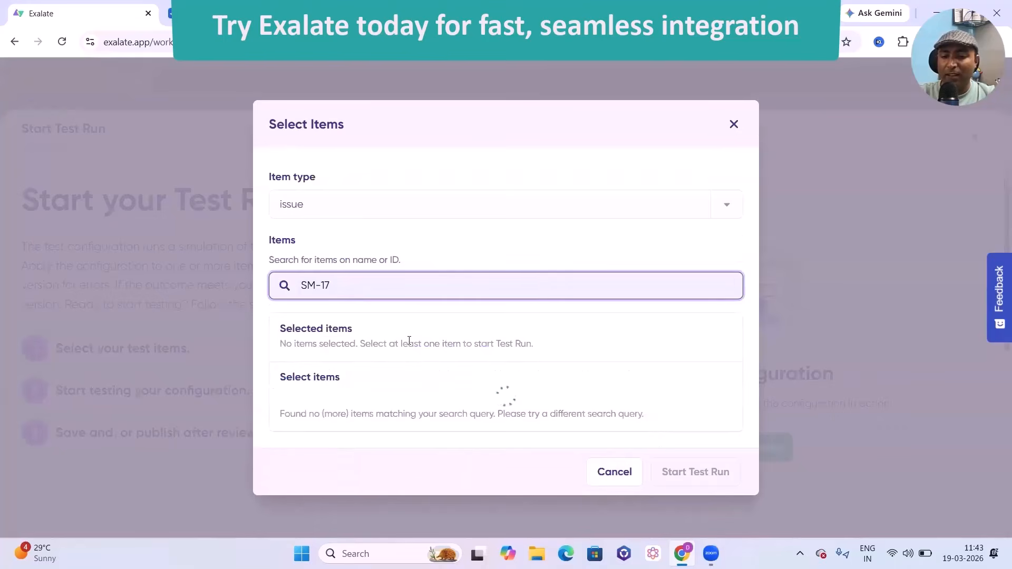
pyautogui.click(292, 400)
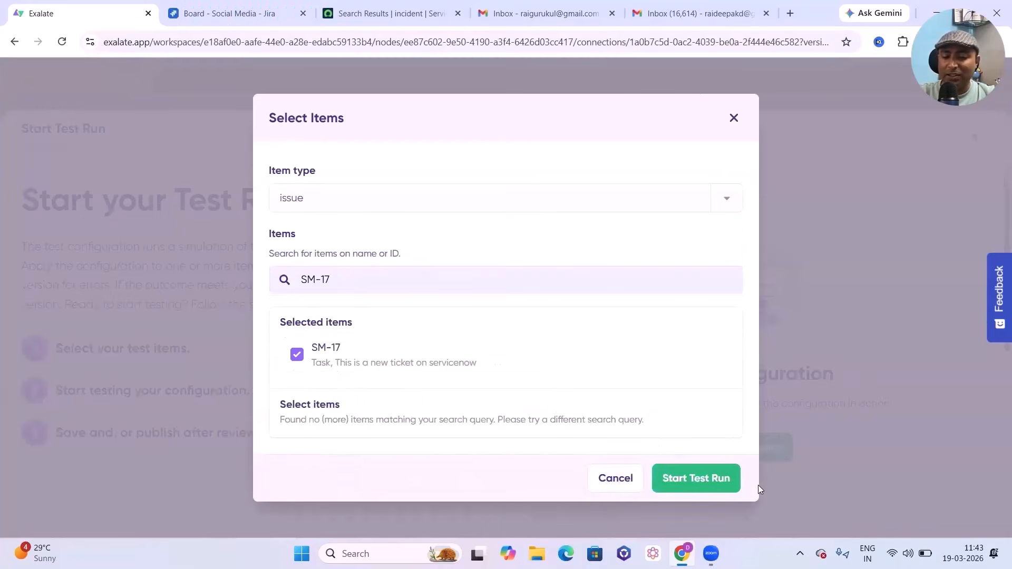
pyautogui.click(690, 484)
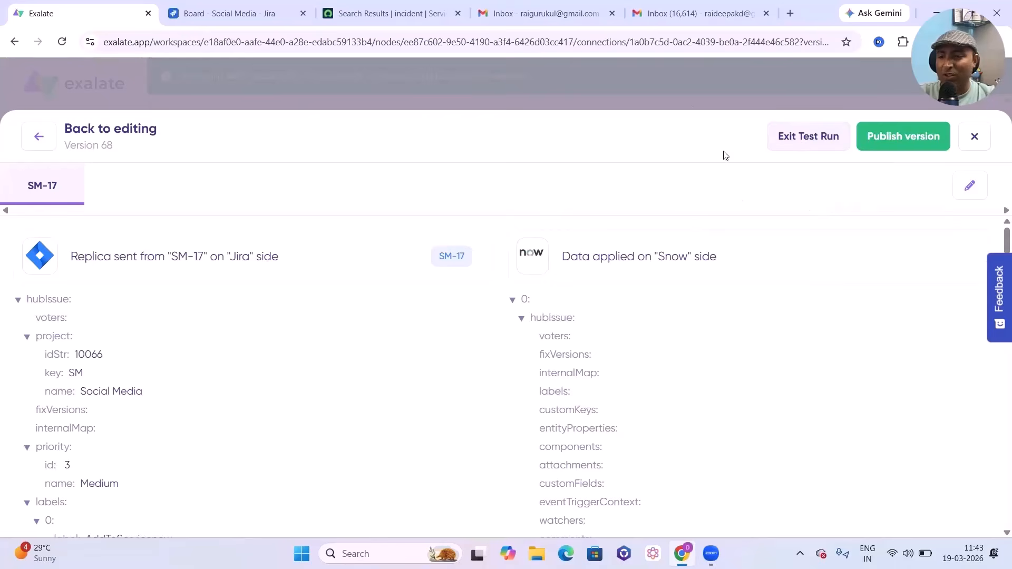
# - Return from the test run to the draft version, publish it and confirm the publication
pyautogui.click(32, 140)
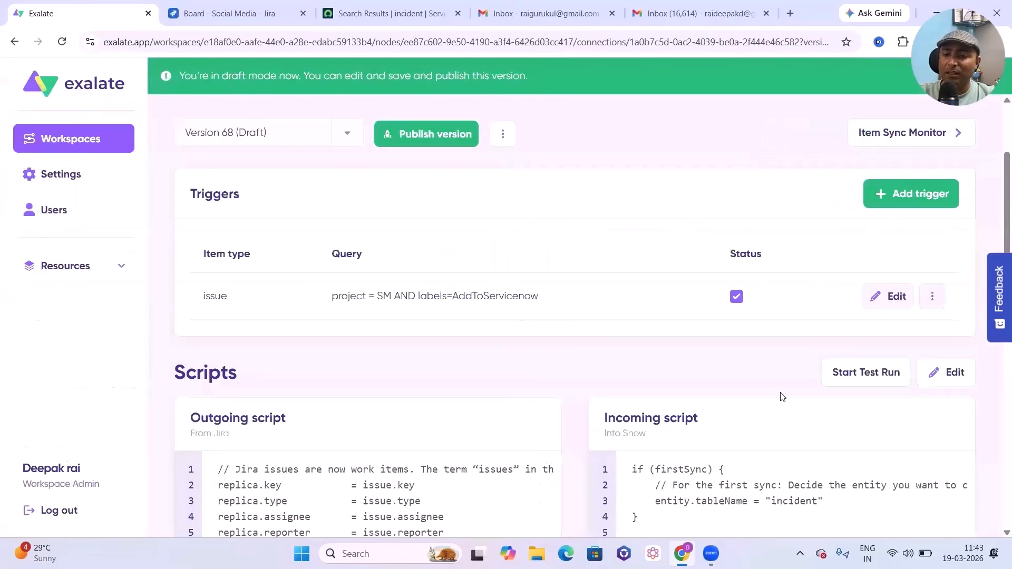
pyautogui.scroll(-1, 870, 390)
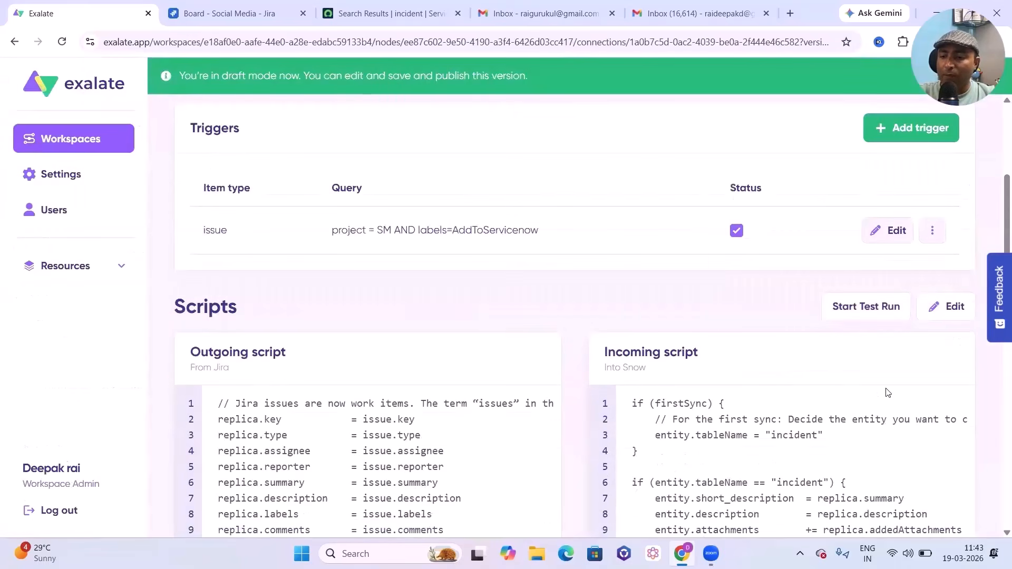
pyautogui.scroll(1, 781, 295)
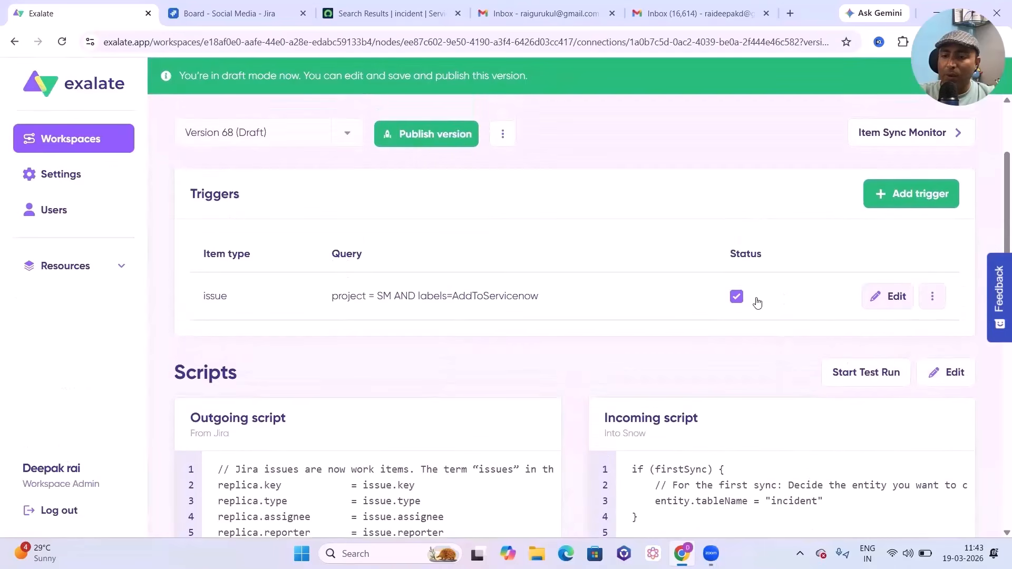
pyautogui.click(435, 134)
pyautogui.click(719, 363)
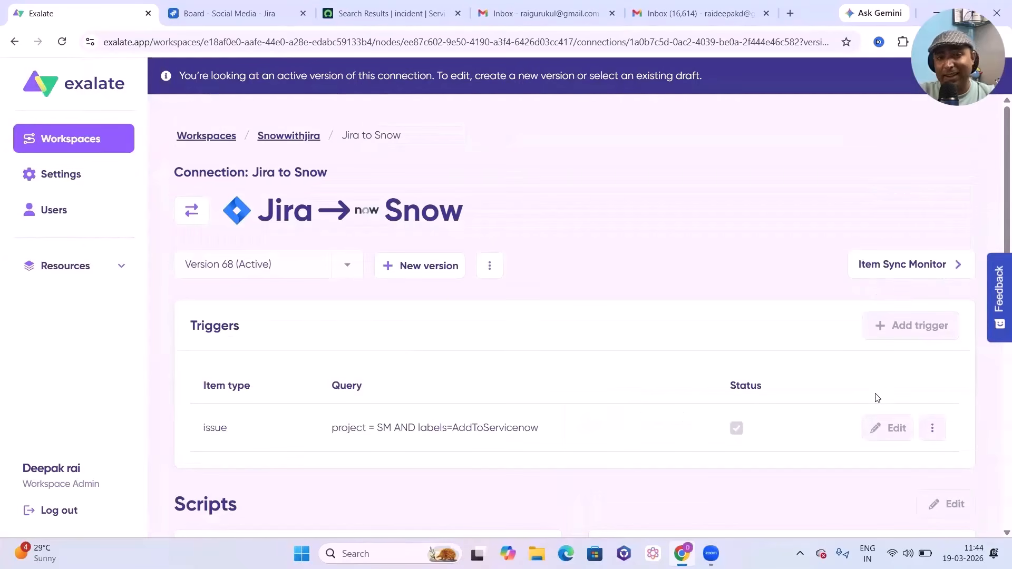
# - Switch to Jira and start a new Social Media task with the summary "Data is not Synced in Staging enviroment"
pyautogui.click(247, 13)
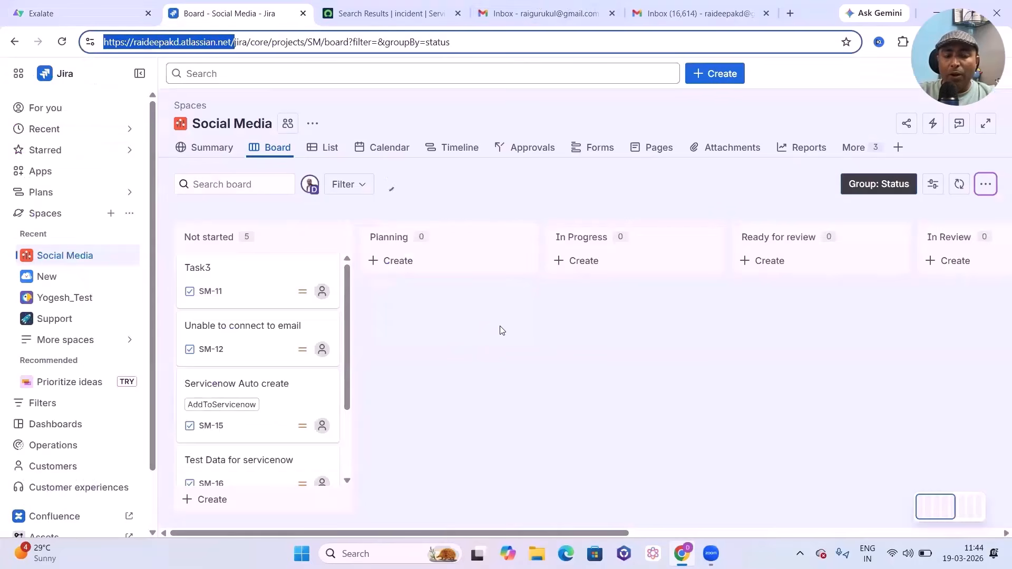
pyautogui.click(726, 74)
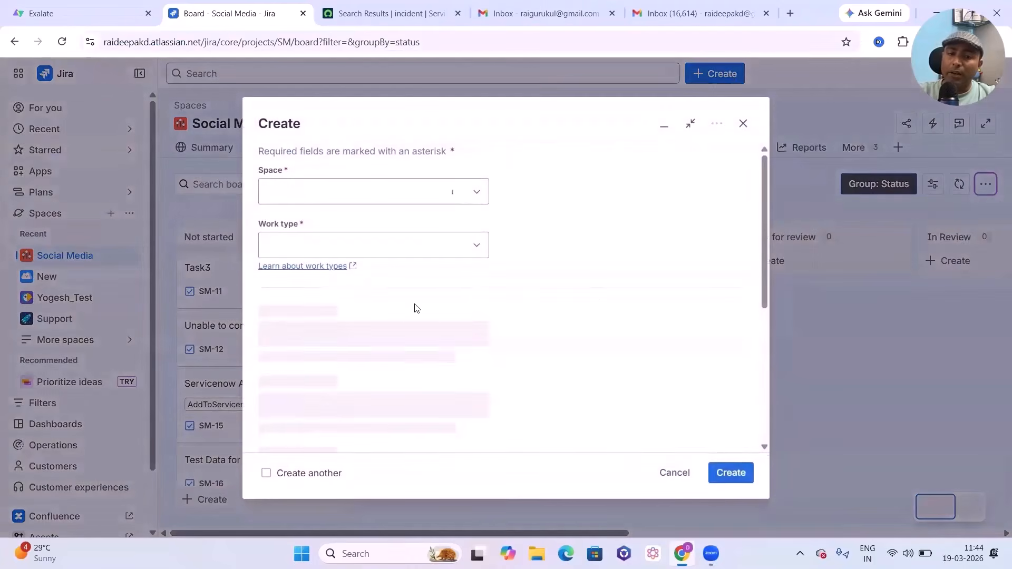
pyautogui.click(340, 398)
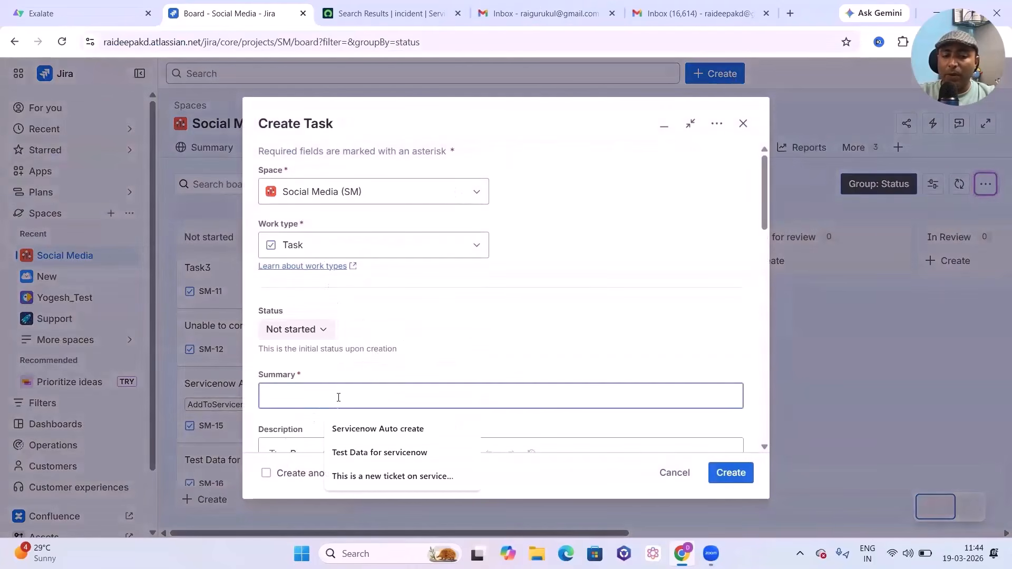
pyautogui.write('Data i')
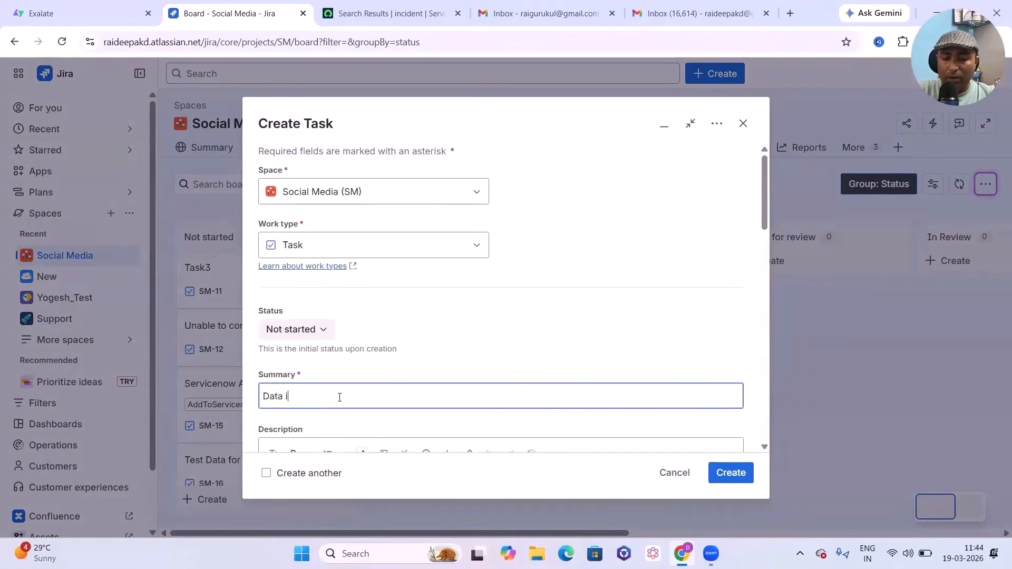
pyautogui.write('s not')
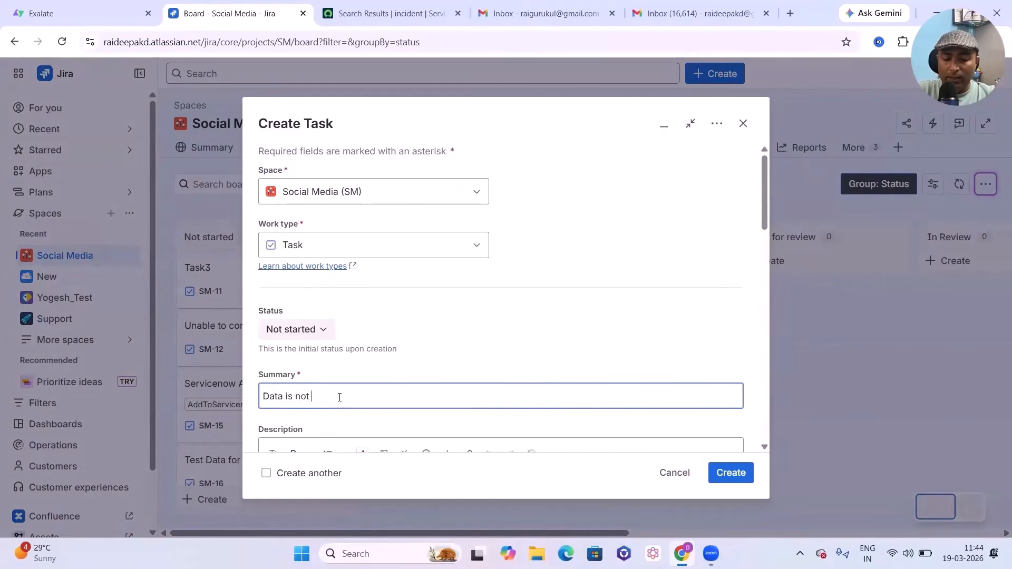
pyautogui.write(' Synced in St')
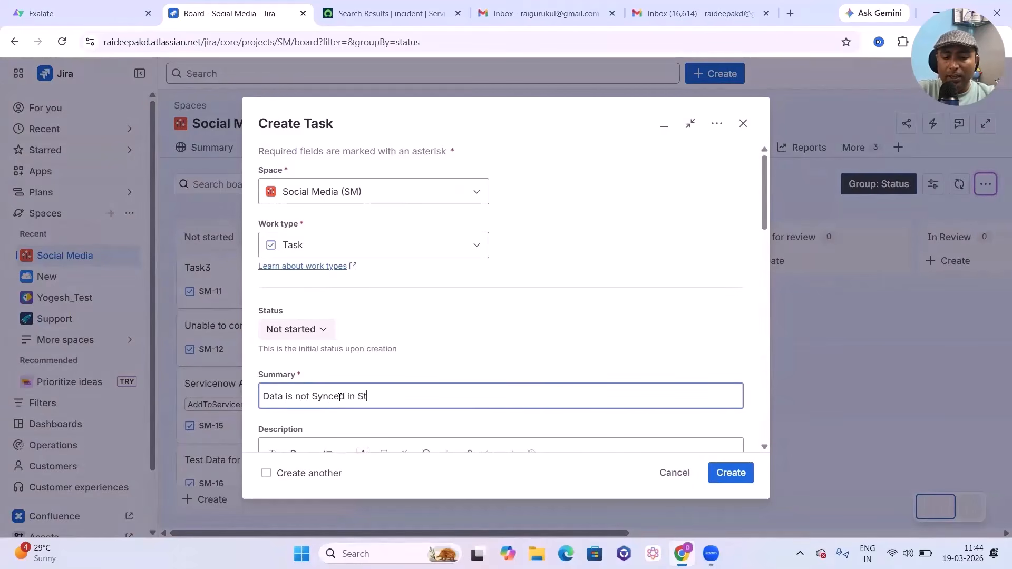
pyautogui.write('aging environment')
# - Add the label AddToServicenow to the new task and create it
pyautogui.scroll(-6, 497, 339)
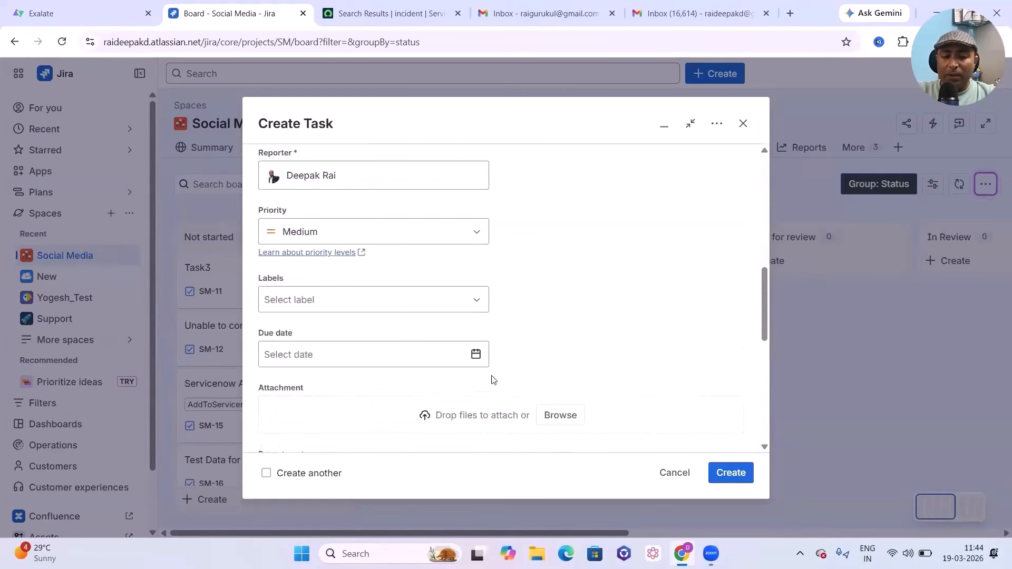
pyautogui.scroll(2, 387, 364)
pyautogui.scroll(-3, 385, 316)
pyautogui.click(377, 238)
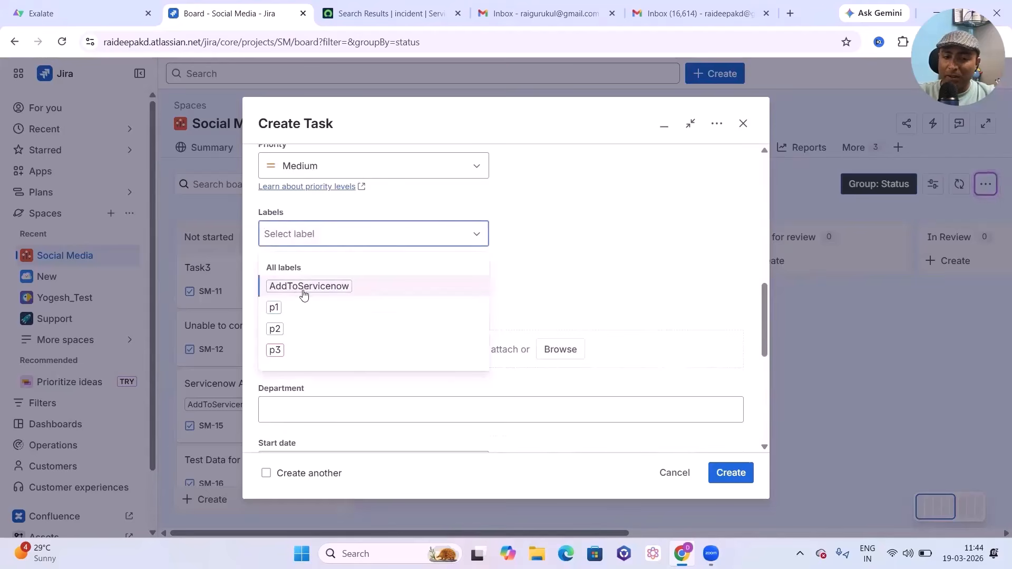
pyautogui.click(323, 291)
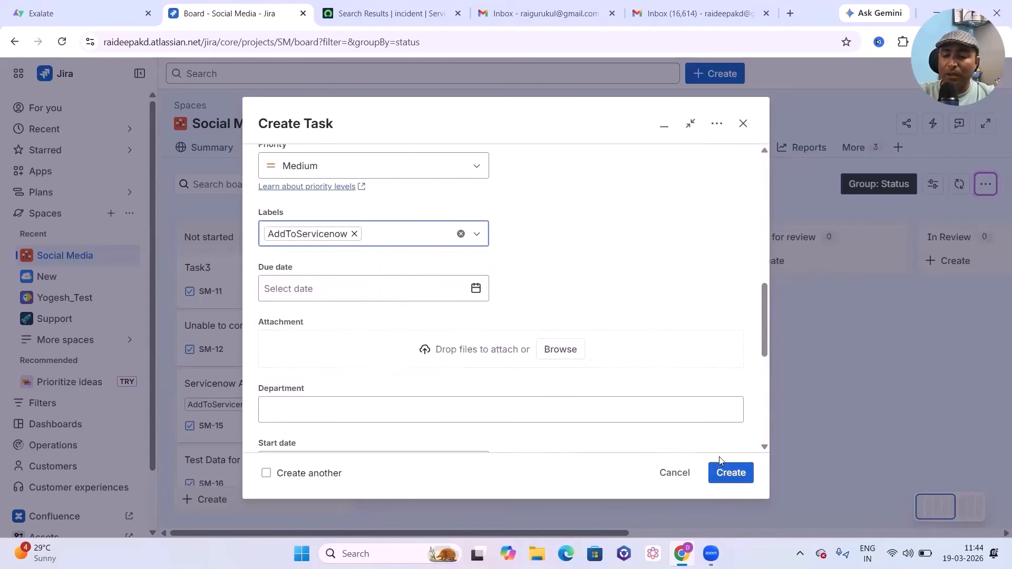
pyautogui.click(725, 477)
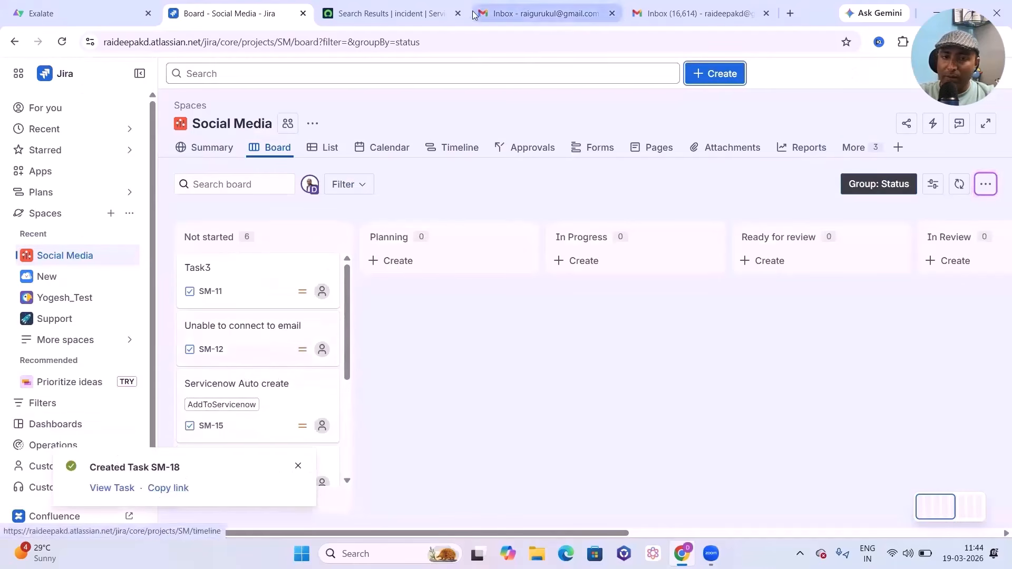
pyautogui.click(401, 14)
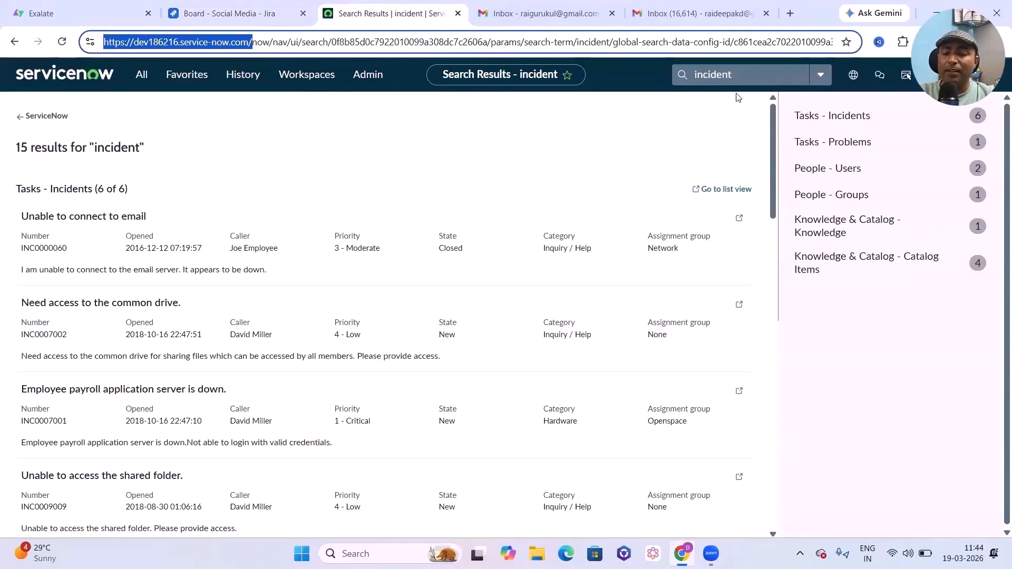
pyautogui.click(749, 78)
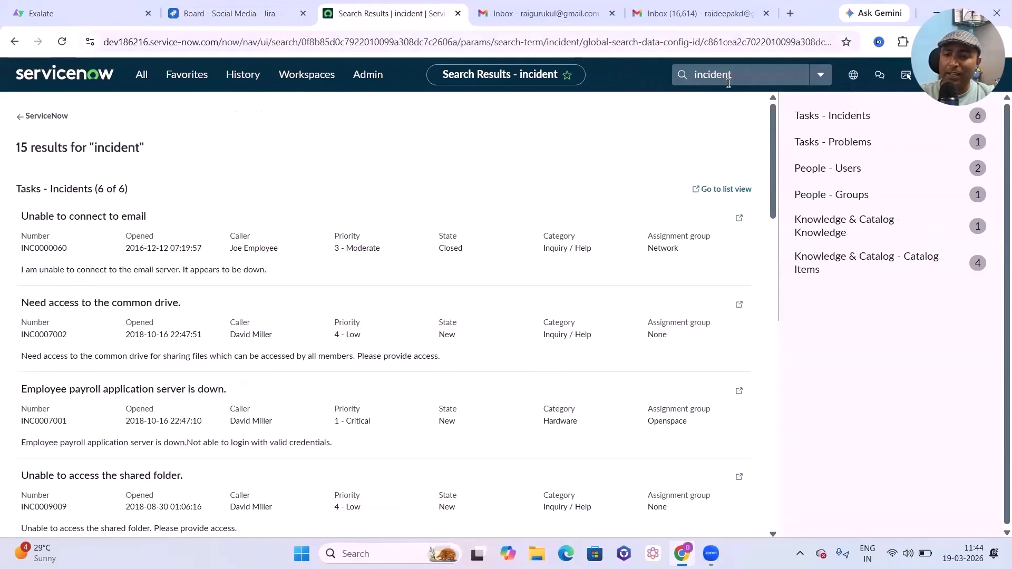
pyautogui.click(229, 16)
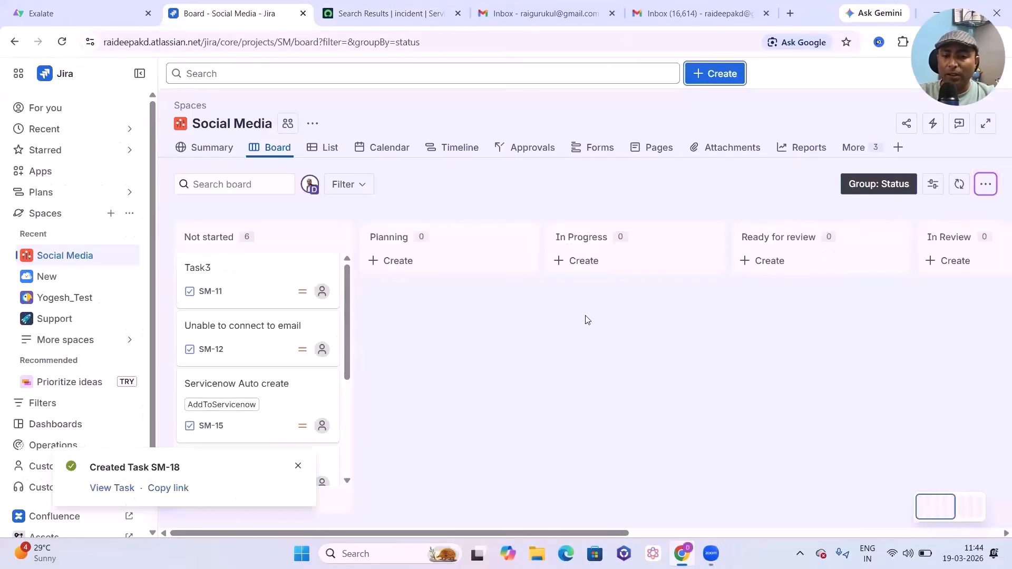
# - Switch to Exalate and search the connection's Item Sync Monitor for issue SM-18
pyautogui.click(77, 13)
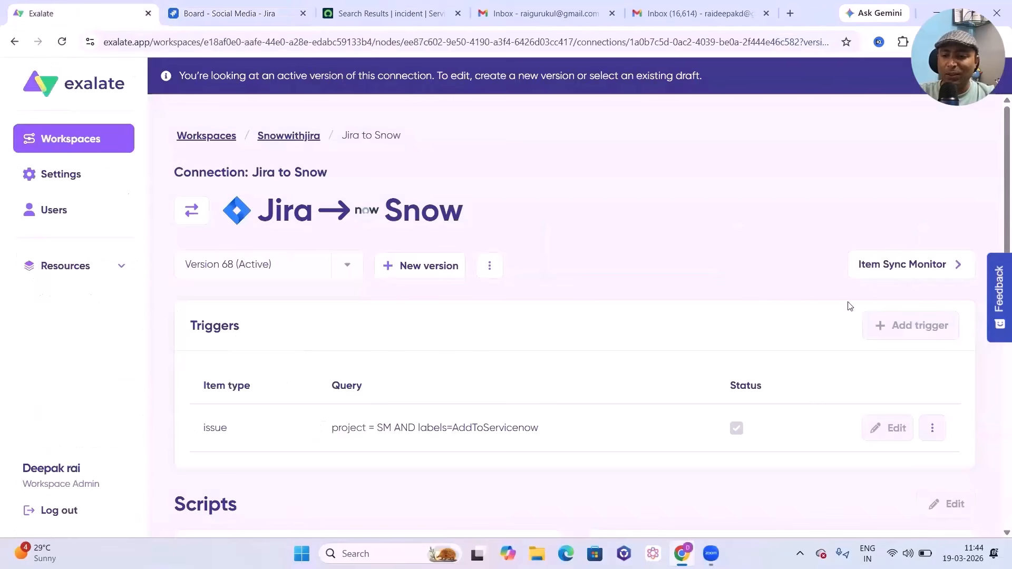
pyautogui.click(940, 267)
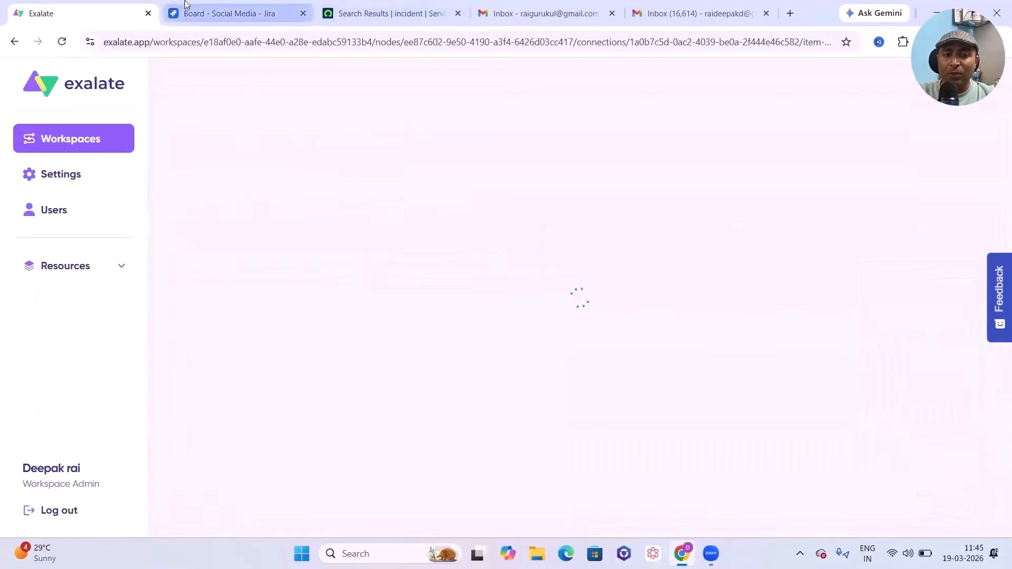
pyautogui.click(253, 13)
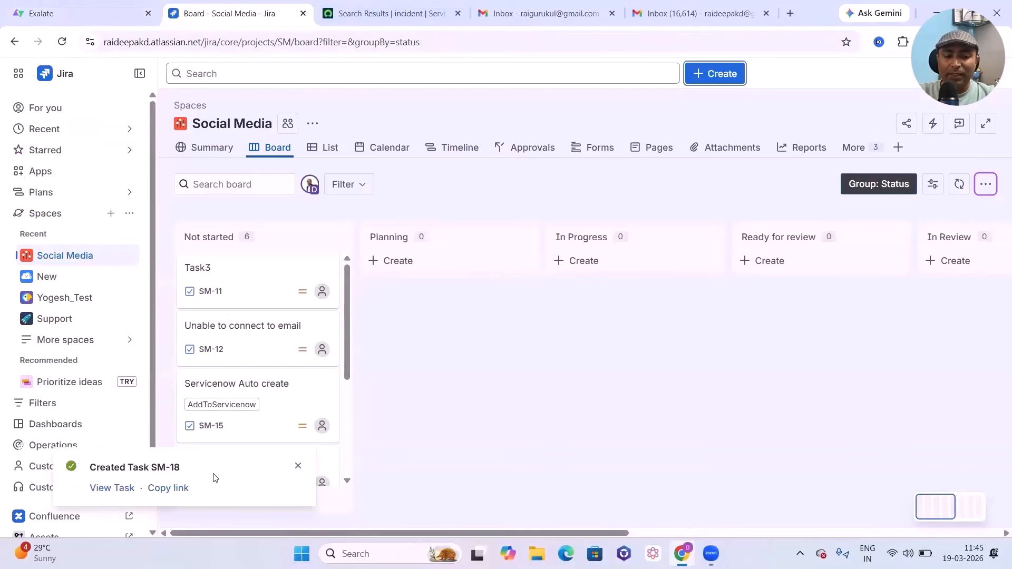
pyautogui.click(76, 14)
pyautogui.click(336, 271)
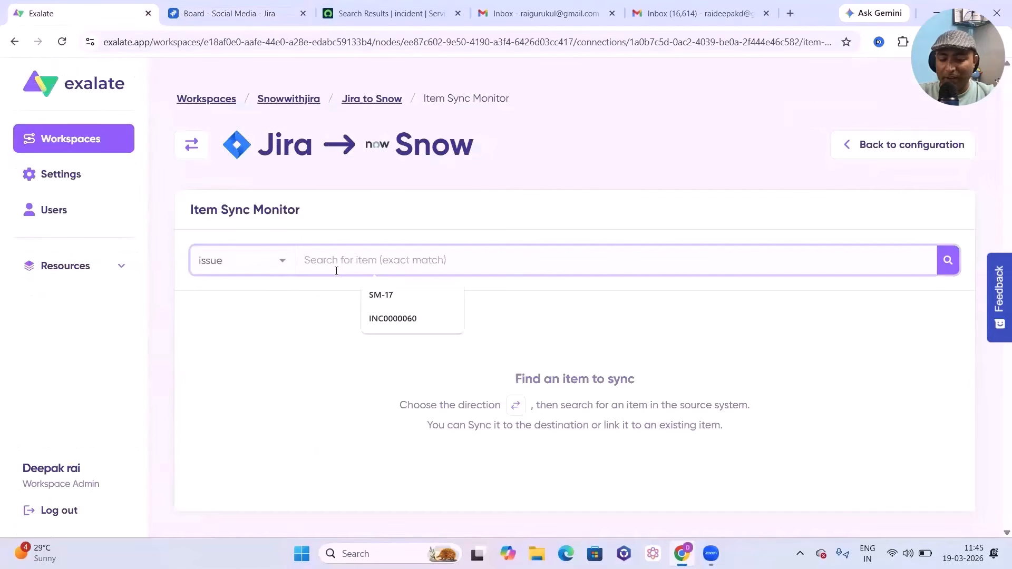
pyautogui.write('SM-18')
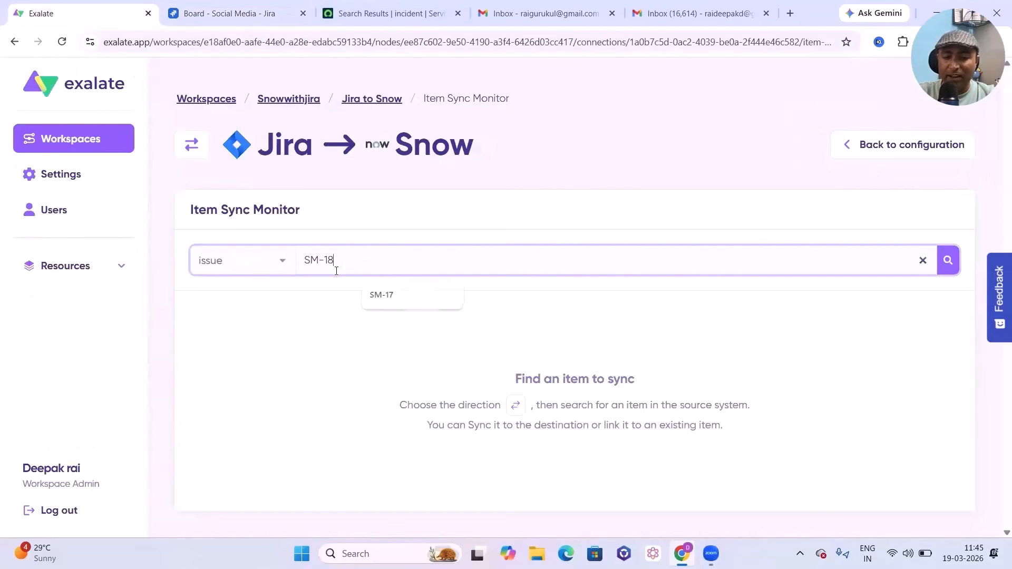
pyautogui.click(948, 260)
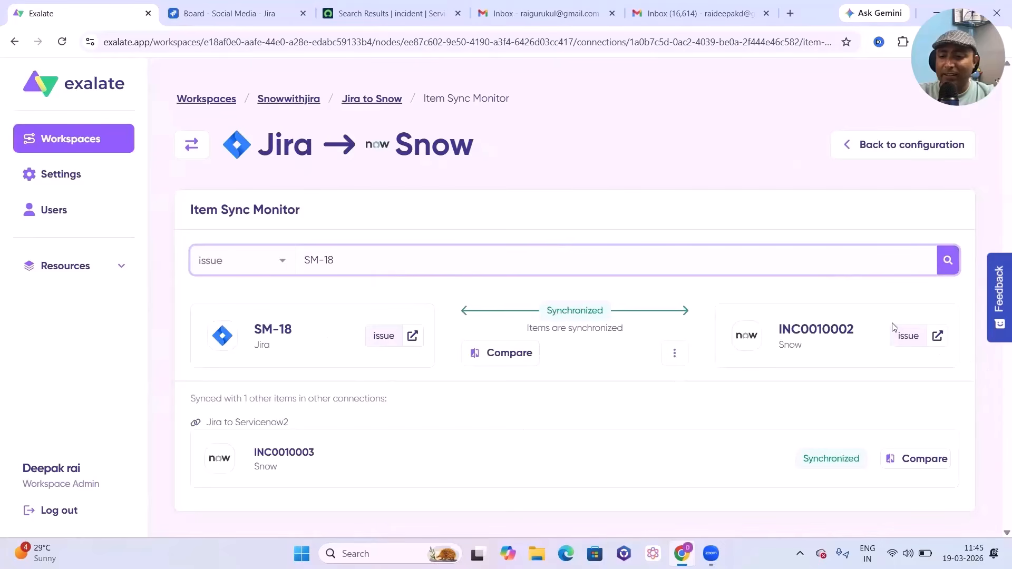
# - Copy the synced incident number INC0010002, search for it in ServiceNow and view the full results
pyautogui.moveTo(779, 333); pyautogui.dragTo(871, 333)
pyautogui.hotkey('ctrl', 'c')
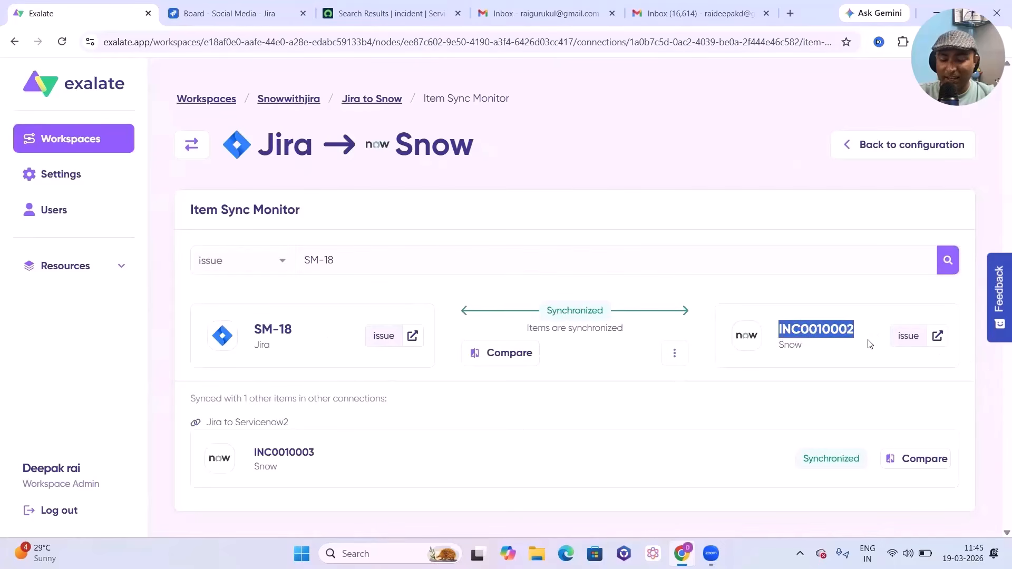
pyautogui.click(406, 11)
pyautogui.click(783, 78)
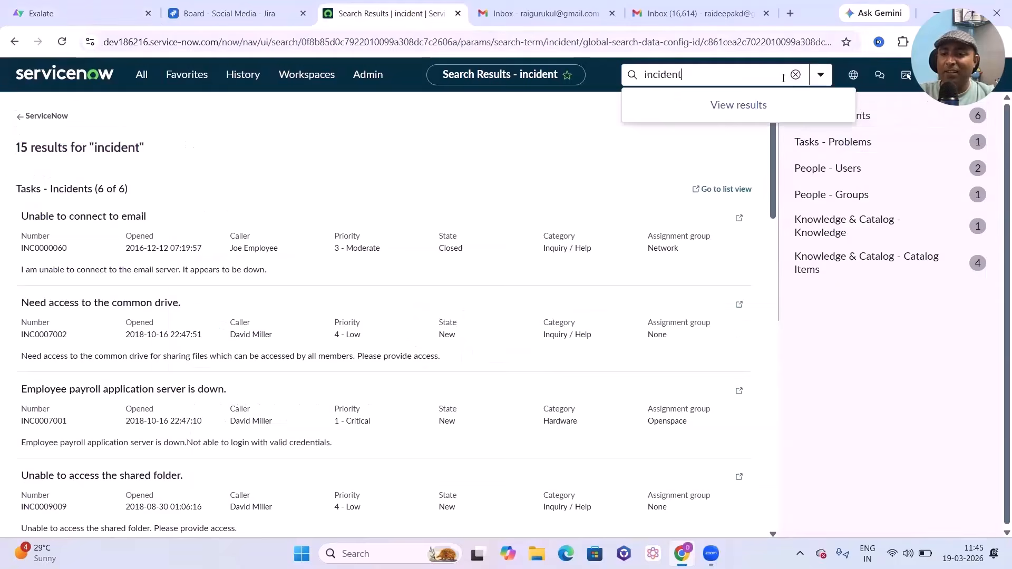
pyautogui.hotkey('ctrl', 'a')
pyautogui.hotkey('ctrl', 'v')
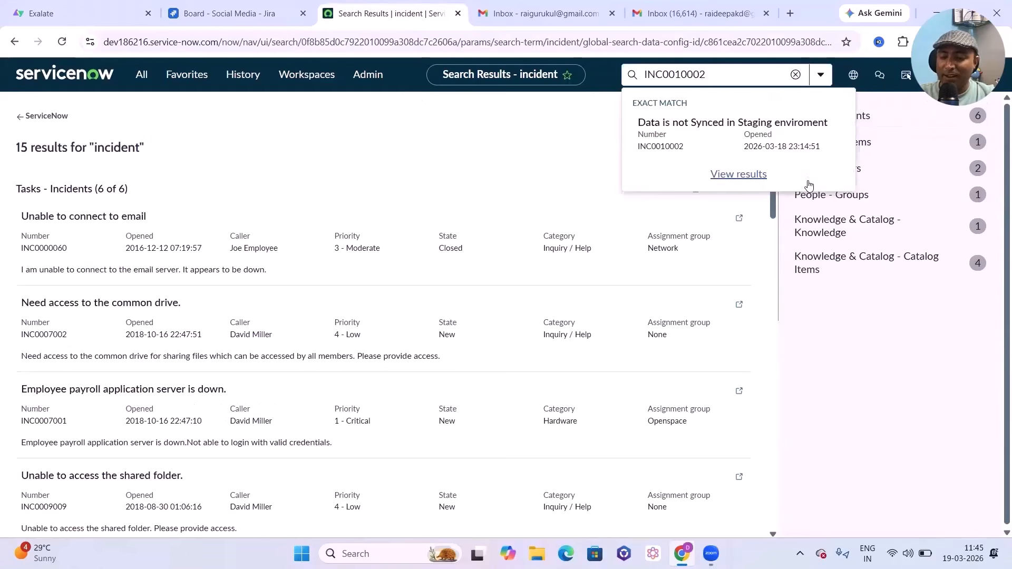
pyautogui.click(806, 179)
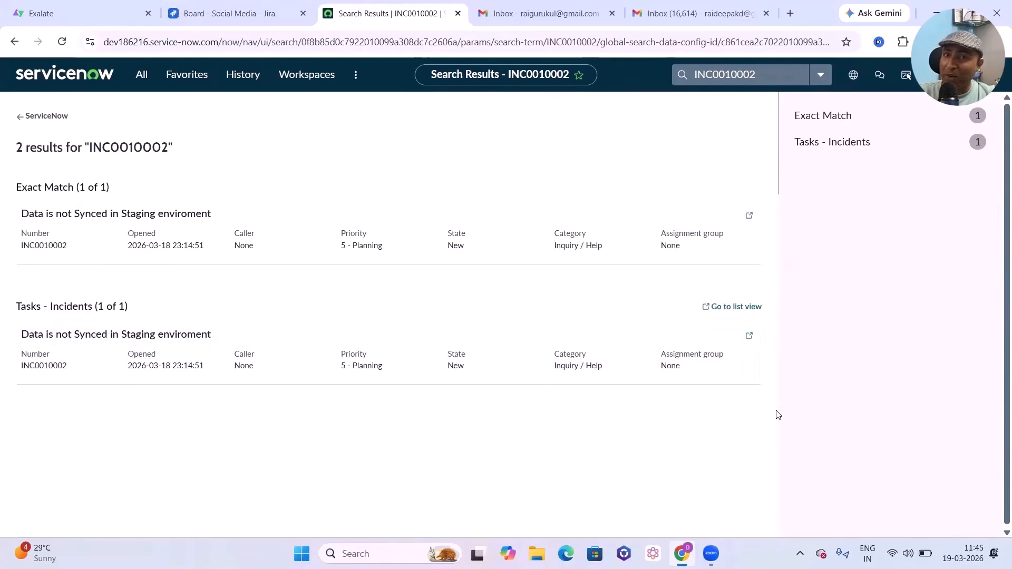
# - Switch back to Exalate and compare SM-18 with INC0010003 from the Jira to Servicenow2 connection
pyautogui.click(61, 11)
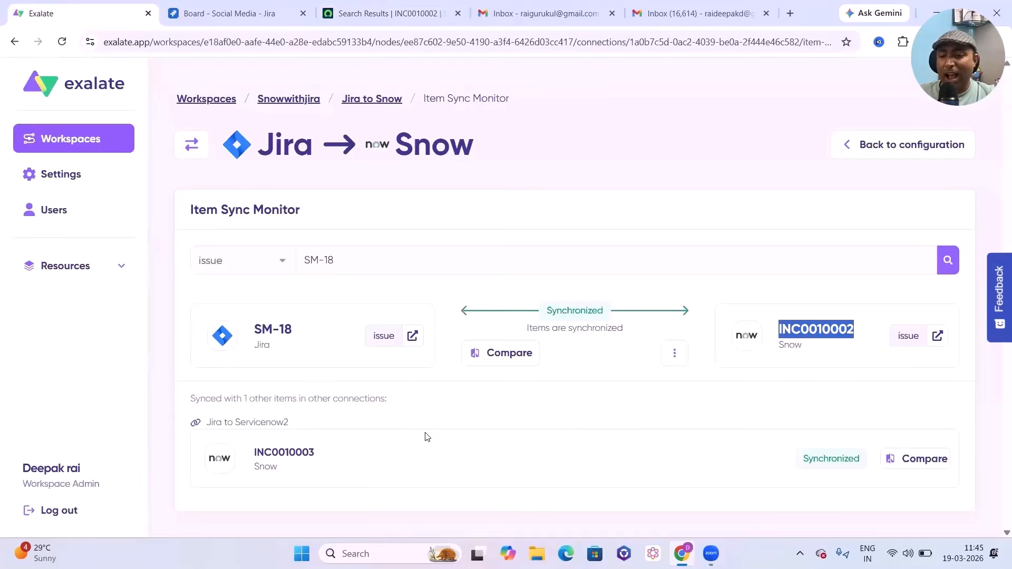
pyautogui.click(916, 459)
pyautogui.scroll(-4, 558, 362)
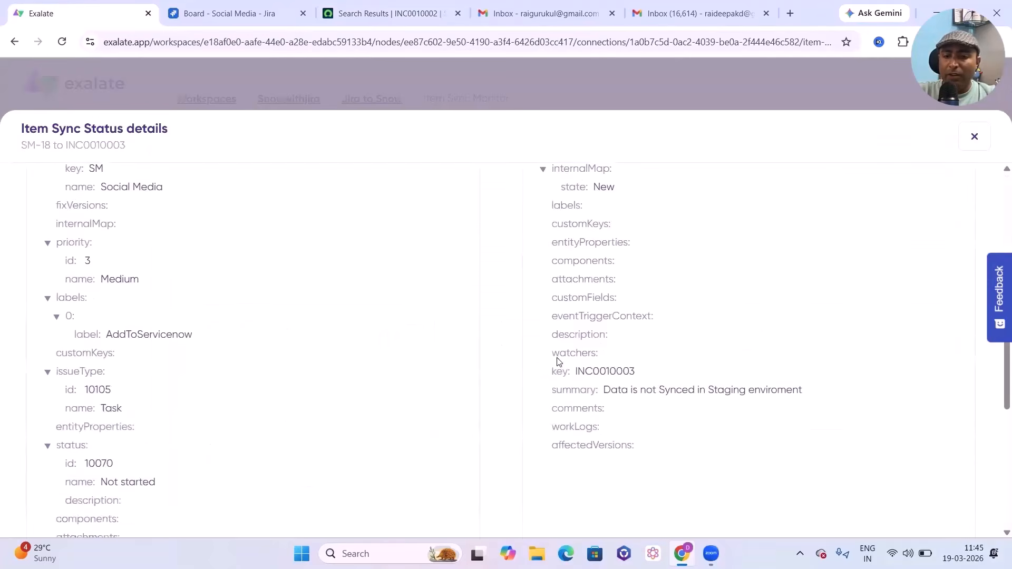
# - Review the field comparison between SM-18 and INC0010003, including labels, status and summary, and close the details
pyautogui.scroll(4, 558, 361)
pyautogui.scroll(-10, 539, 225)
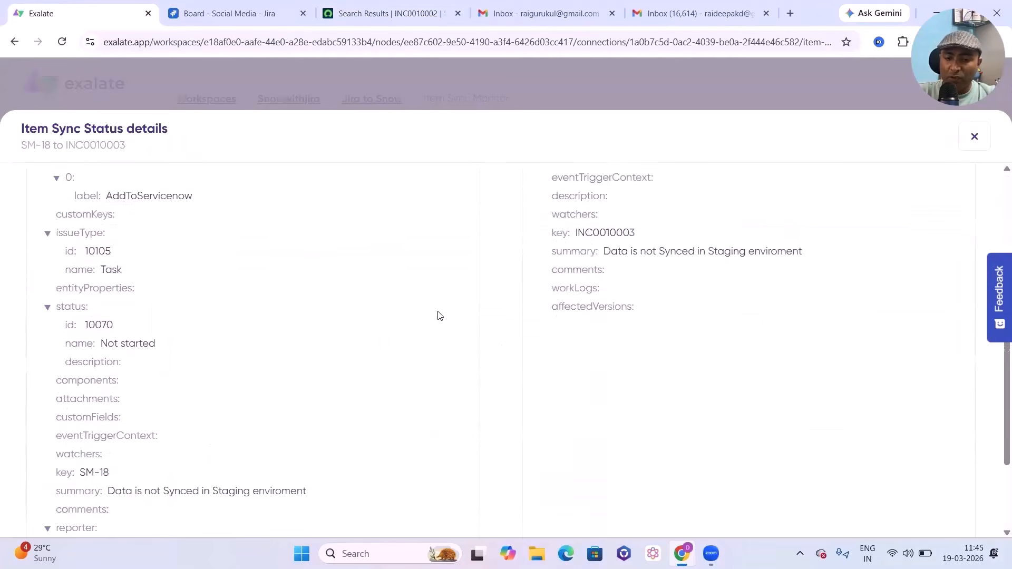
pyautogui.scroll(5, 542, 412)
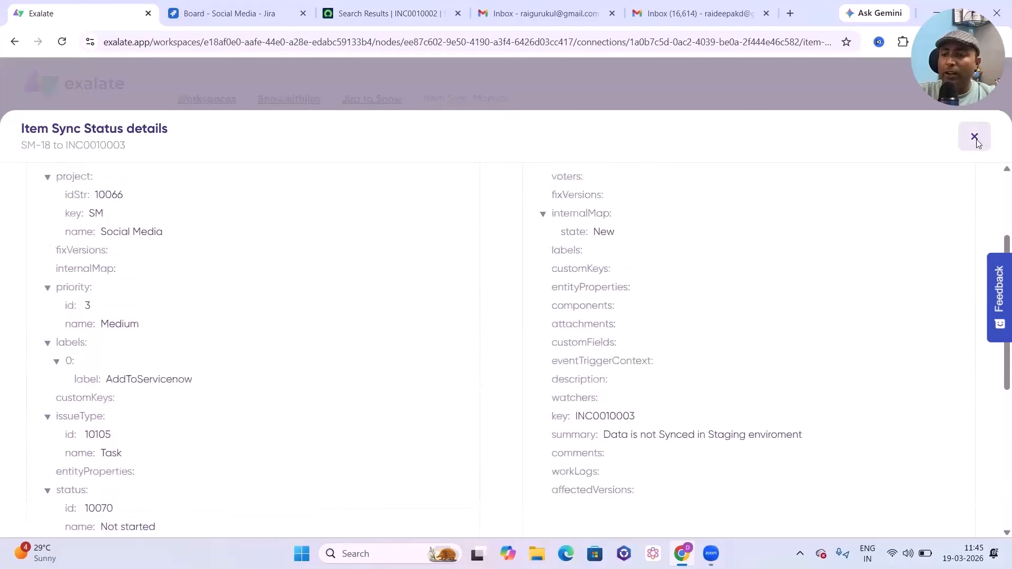
pyautogui.click(975, 136)
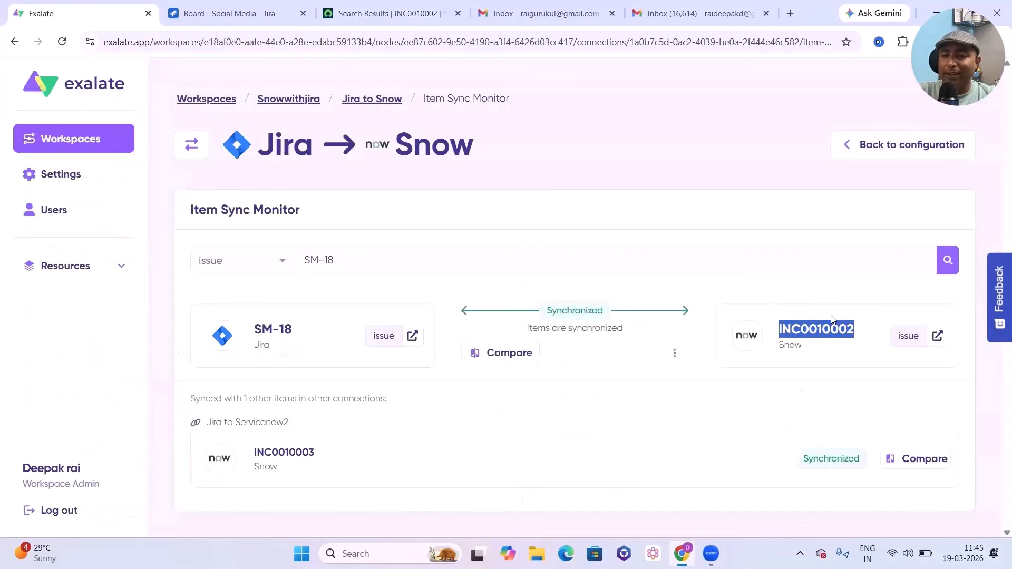
# - Switch to Jira, open the newly created task SM-18 and save the comment "Comments from Jira" on it
pyautogui.click(211, 13)
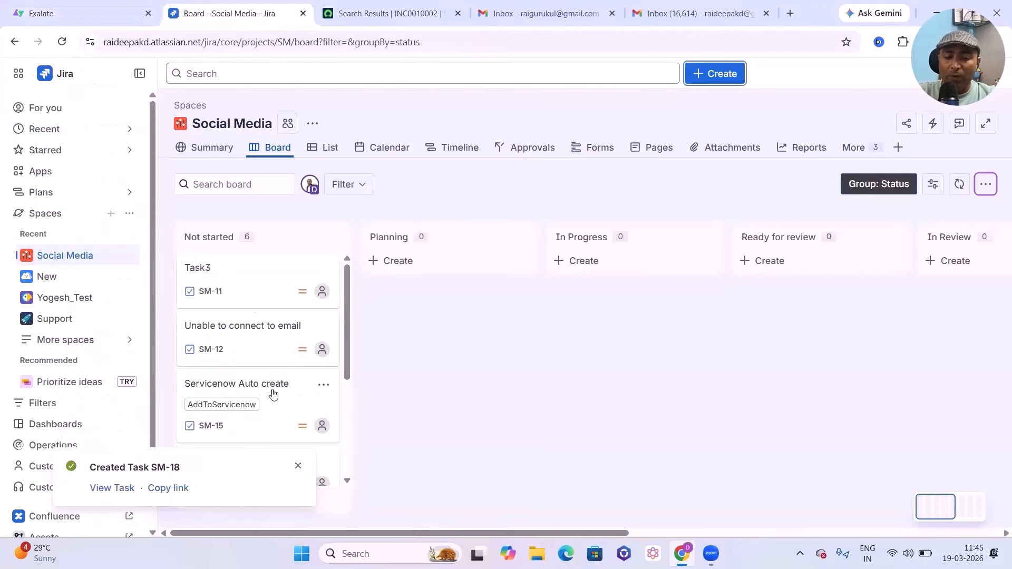
pyautogui.click(120, 488)
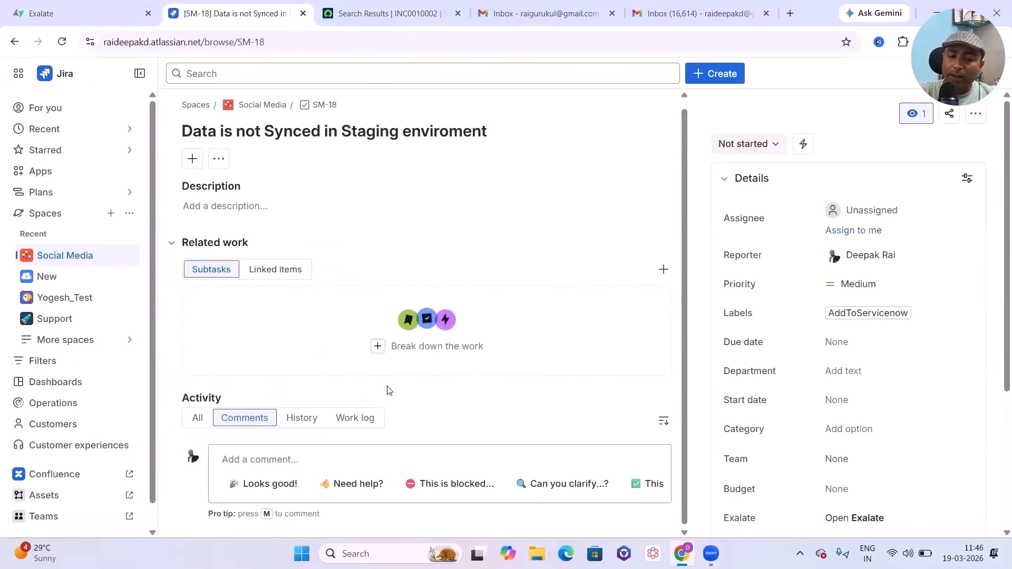
pyautogui.click(261, 462)
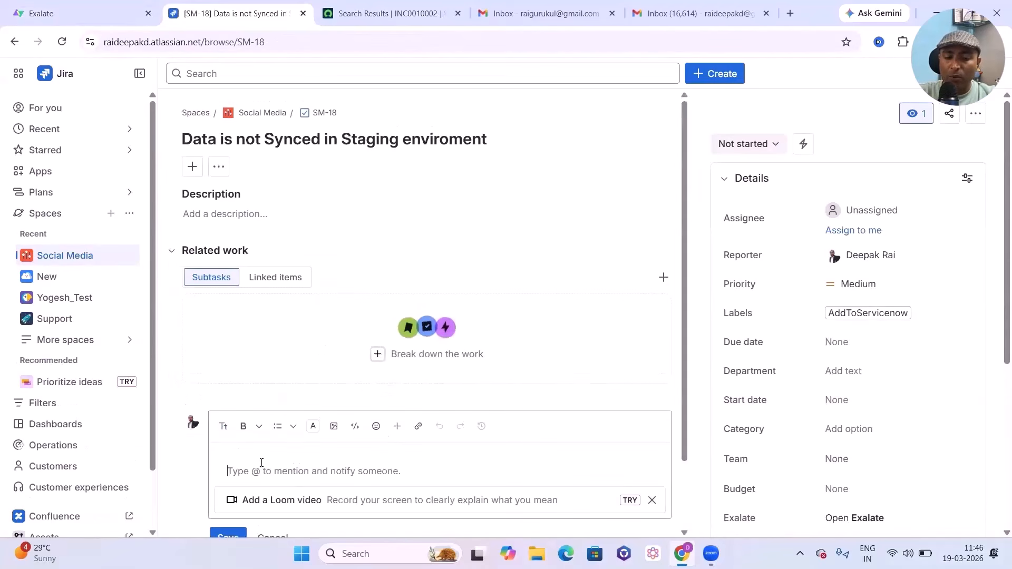
pyautogui.write('Co')
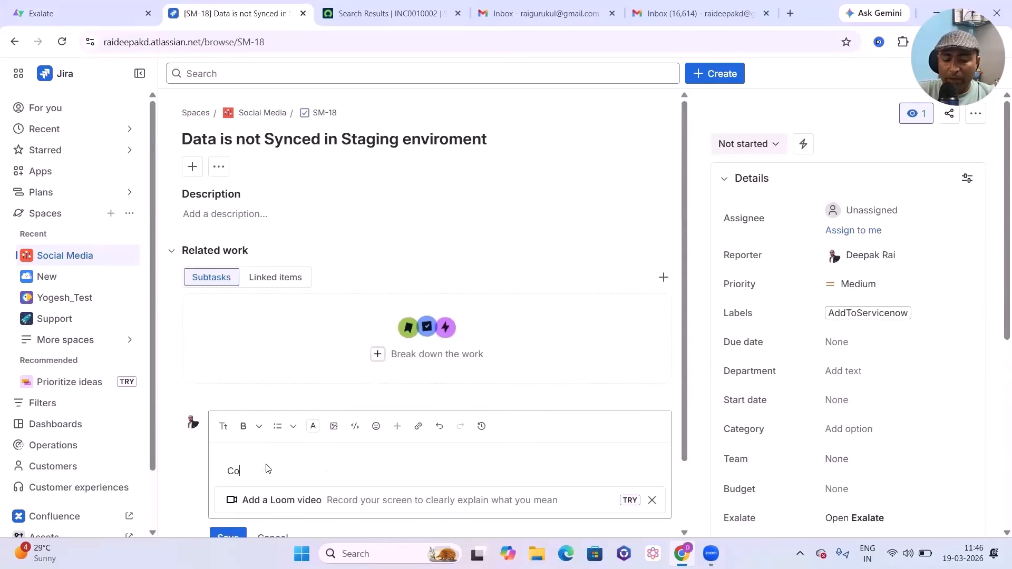
pyautogui.write('mments from Jir')
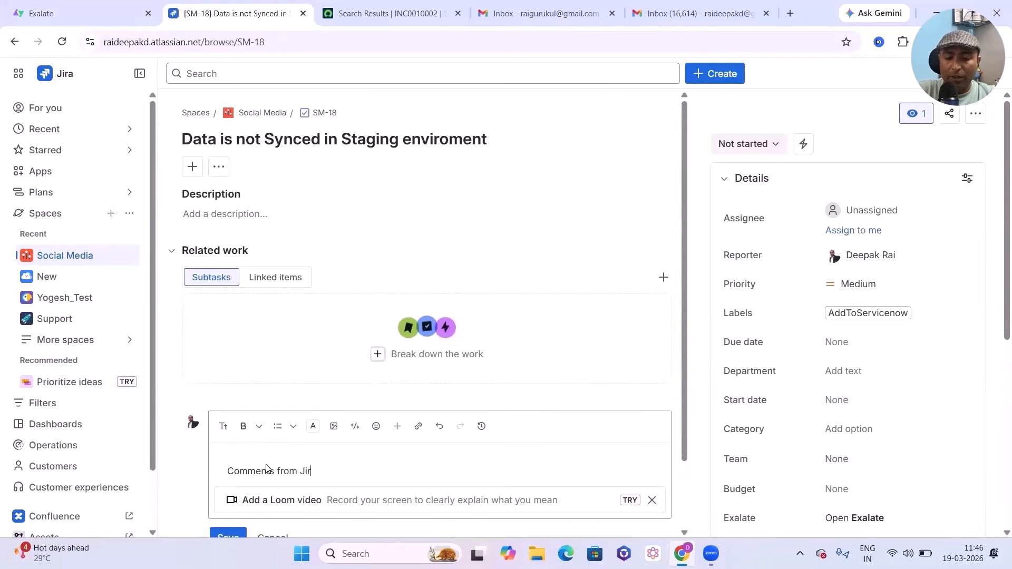
pyautogui.write('a')
pyautogui.scroll(-2, 267, 469)
pyautogui.click(228, 498)
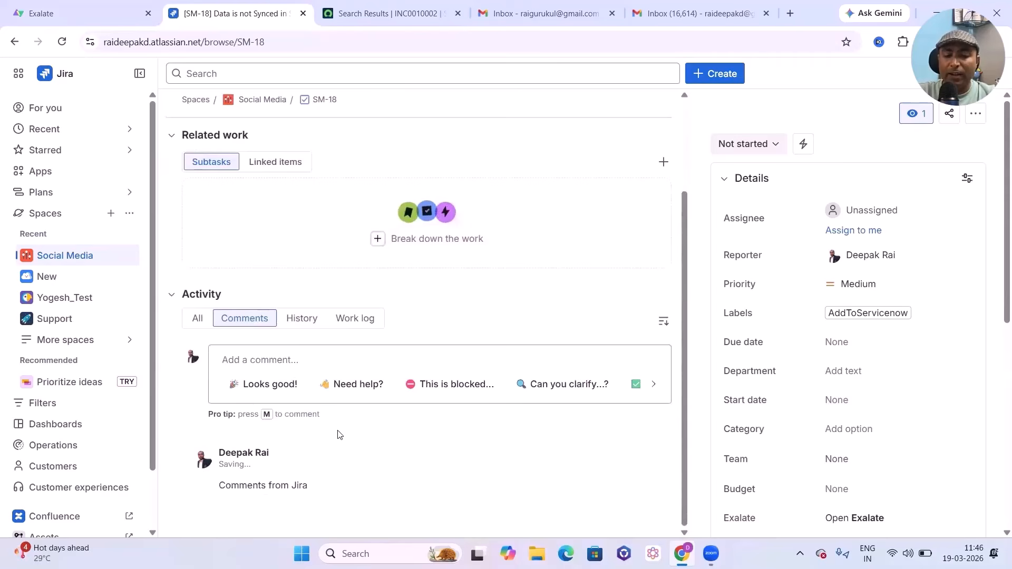
# - Switch to ServiceNow, open incident INC0010002 and post the work note "Comments from Servicenow"
pyautogui.click(398, 14)
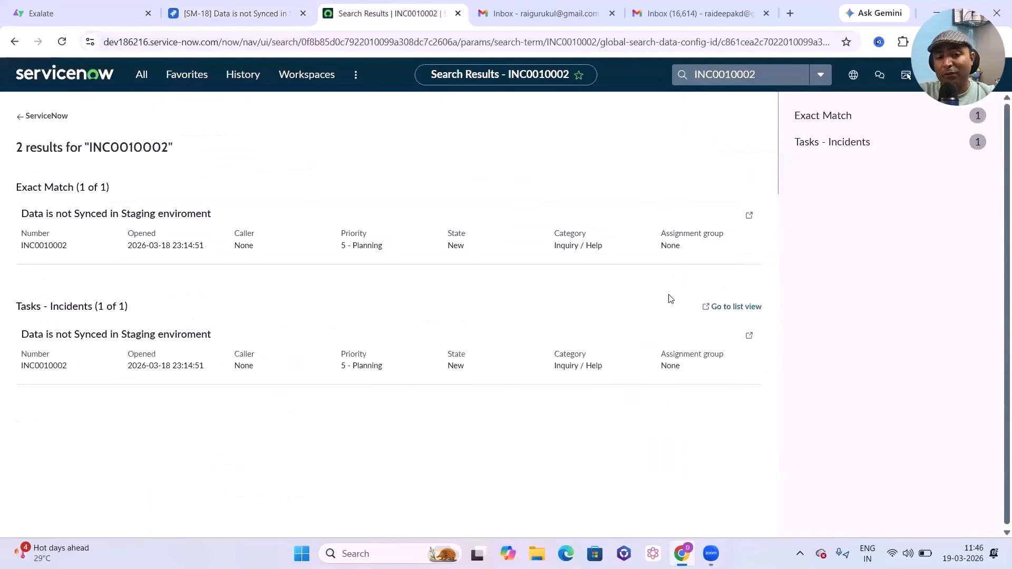
pyautogui.click(321, 370)
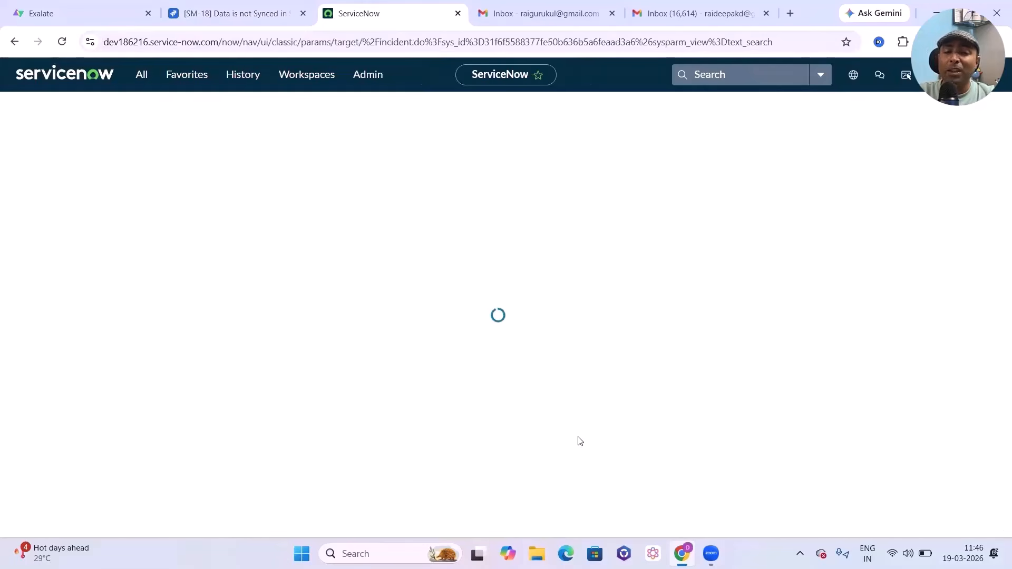
pyautogui.scroll(-8, 451, 423)
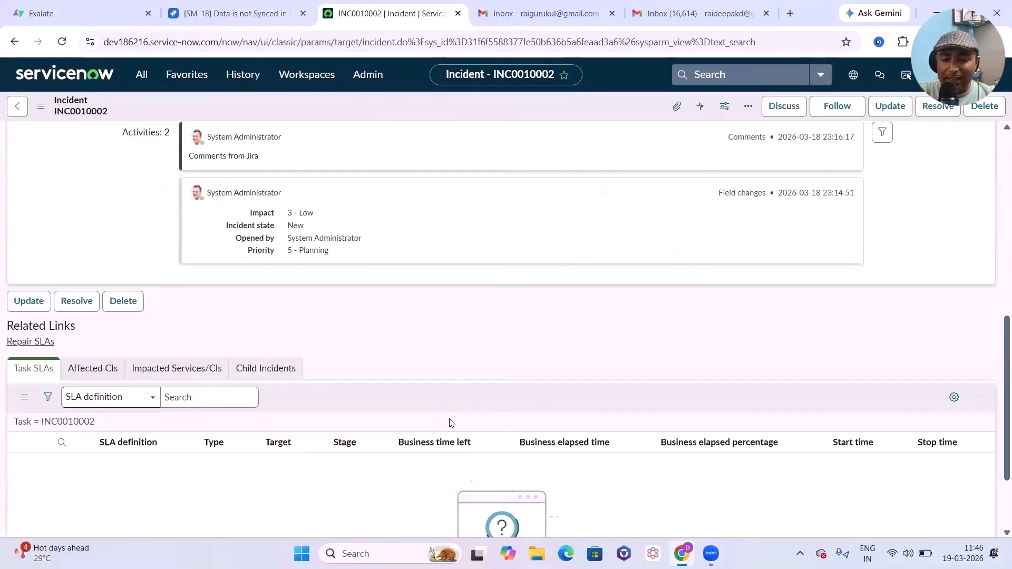
pyautogui.scroll(4, 399, 371)
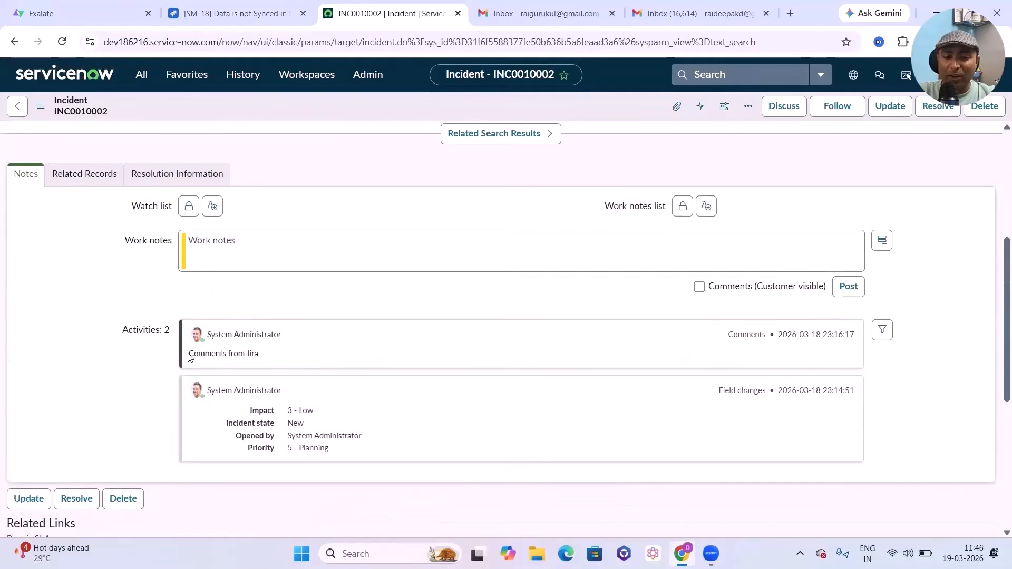
pyautogui.click(266, 246)
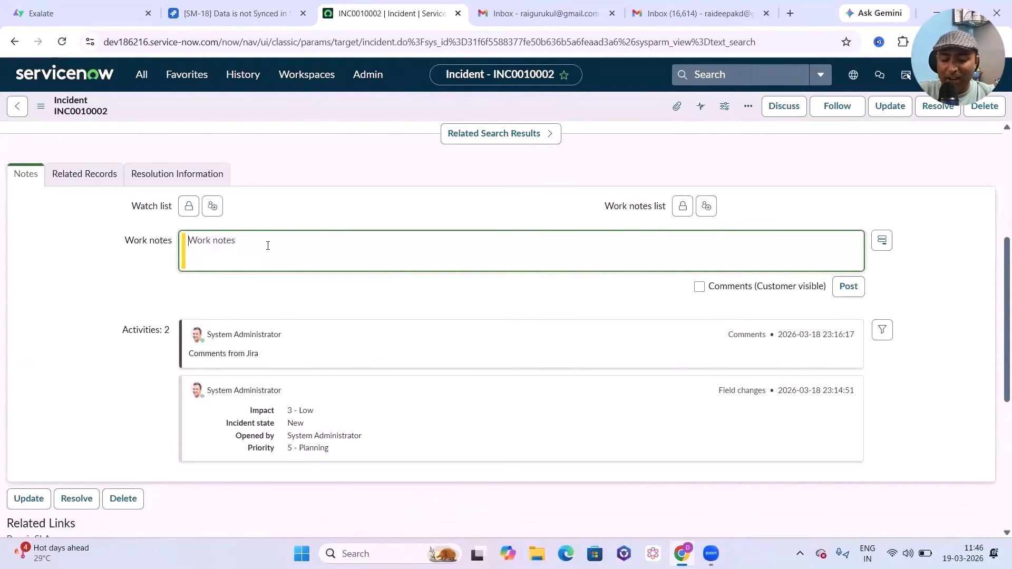
pyautogui.write('Co')
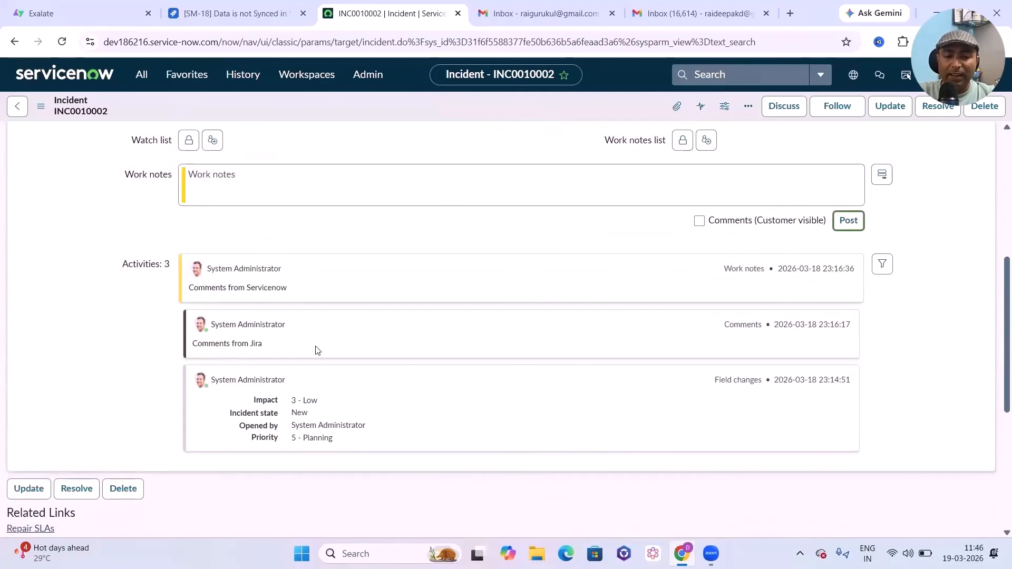
# - Switch back to Jira, reload SM-18 and check its comments for the note posted in ServiceNow
pyautogui.click(207, 8)
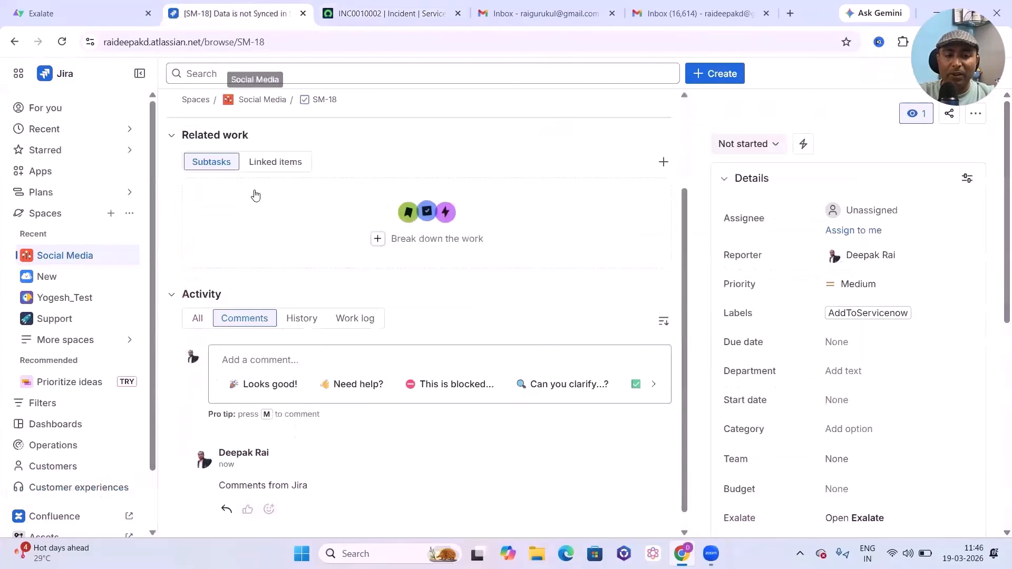
pyautogui.click(63, 43)
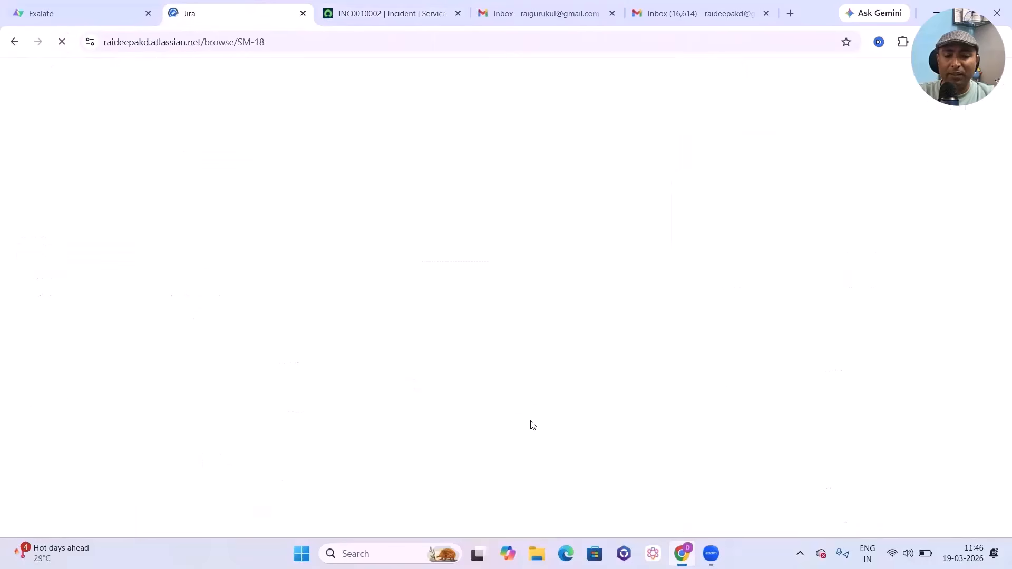
pyautogui.scroll(-3, 408, 439)
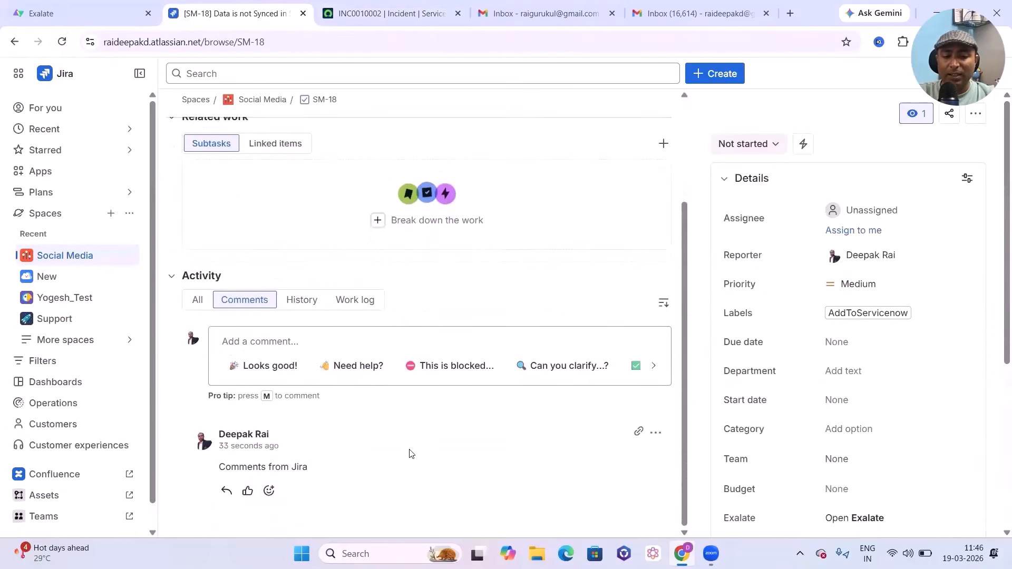
pyautogui.scroll(1, 430, 402)
pyautogui.scroll(-1, 444, 423)
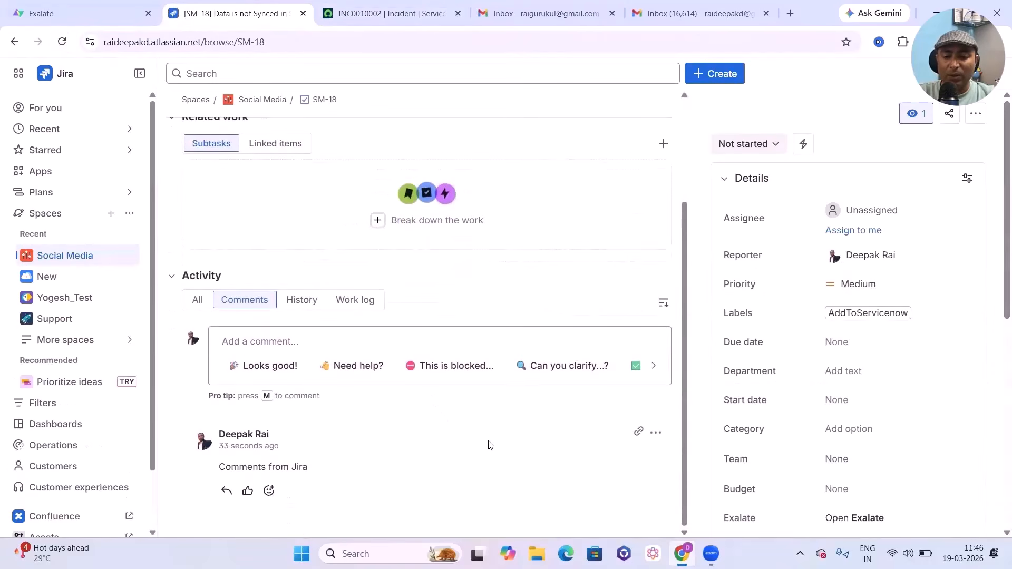
pyautogui.scroll(1, 490, 445)
pyautogui.scroll(-1, 492, 445)
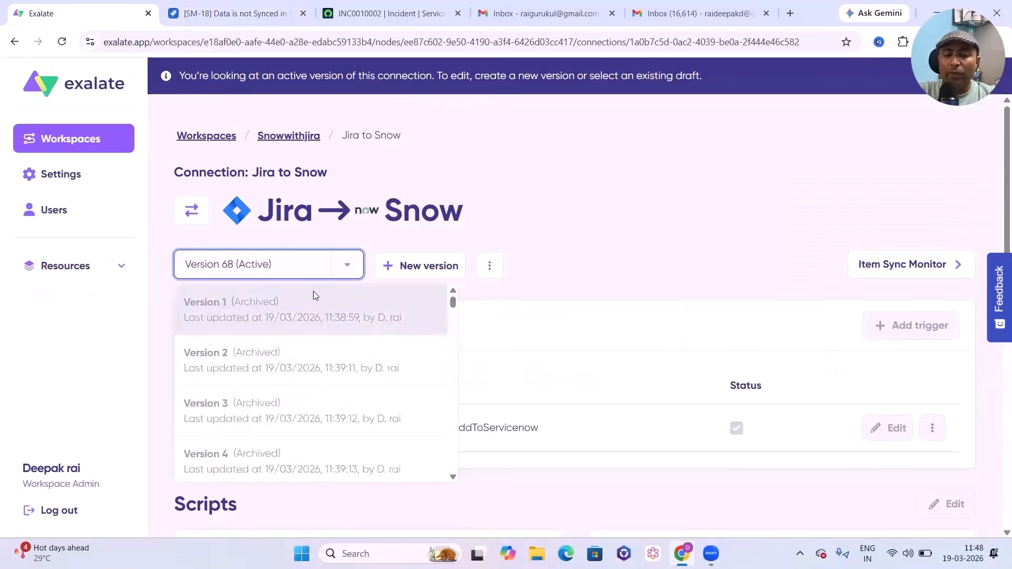
# - Create a new draft version of the Jira to Snow connection in Exalate and open its scripts for editing
pyautogui.click(490, 275)
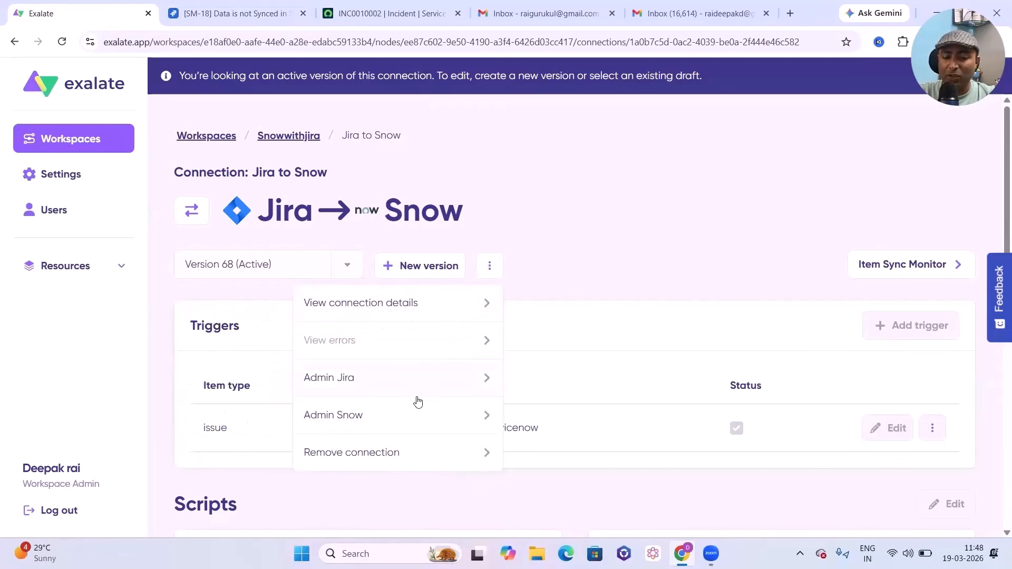
pyautogui.click(689, 271)
pyautogui.scroll(-8, 719, 341)
pyautogui.scroll(8, 746, 334)
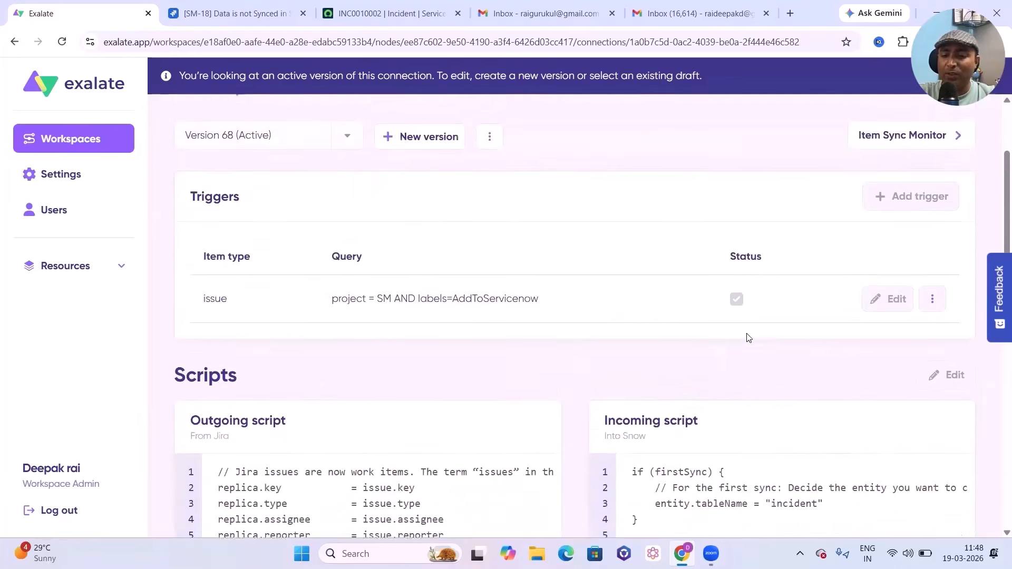
pyautogui.click(416, 267)
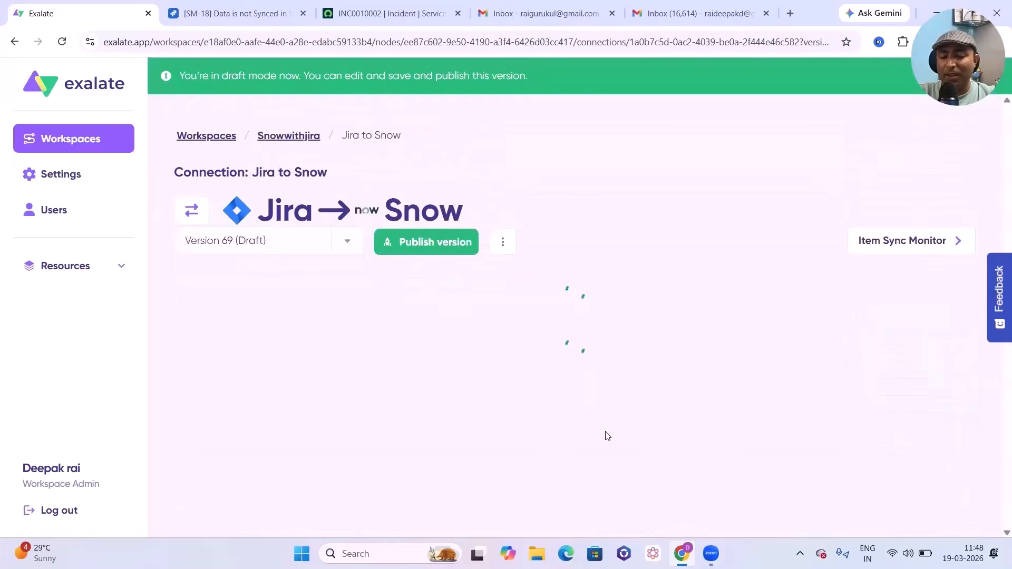
pyautogui.scroll(-7, 608, 436)
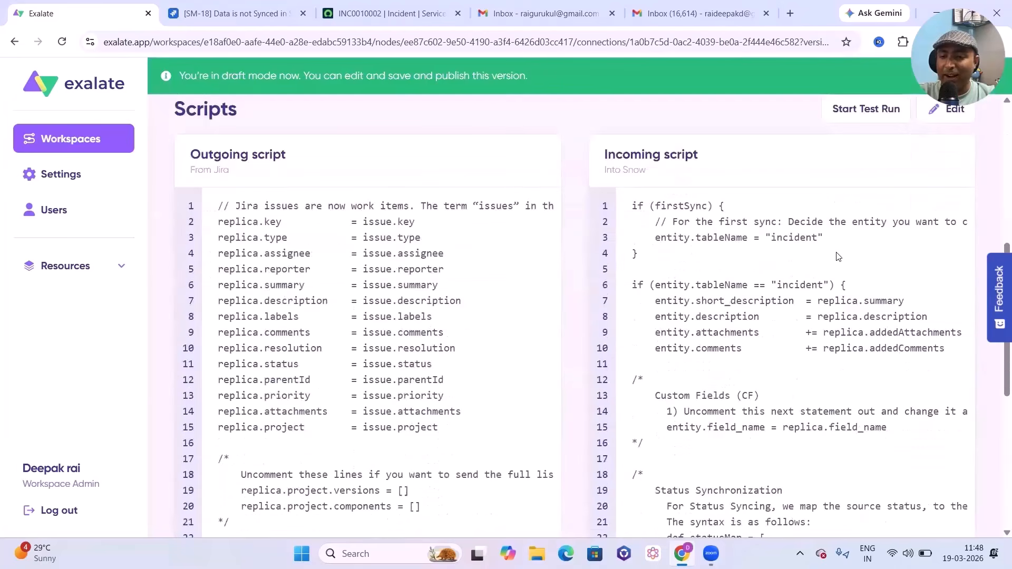
pyautogui.scroll(3, 819, 205)
pyautogui.click(945, 241)
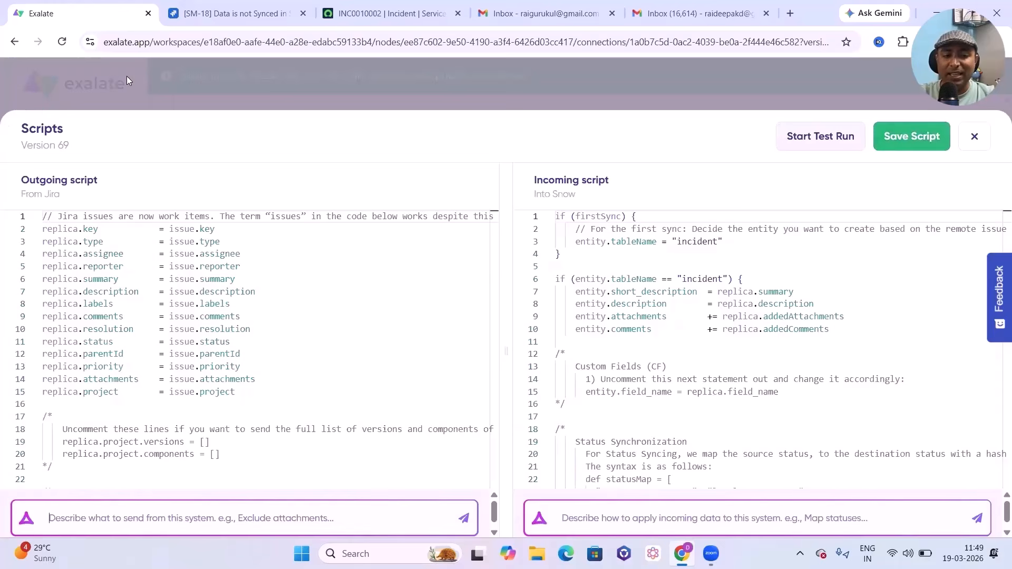
# - Review the outgoing Jira script, save the scripts and publish version 69 of the connection
pyautogui.scroll(-5, 158, 369)
pyautogui.scroll(2, 159, 411)
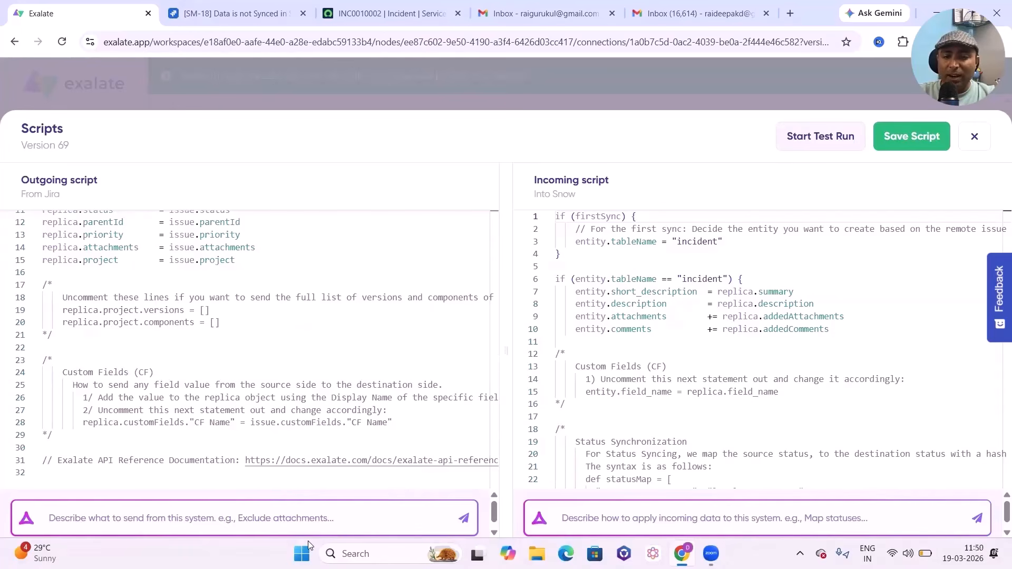
pyautogui.click(916, 148)
pyautogui.scroll(5, 655, 248)
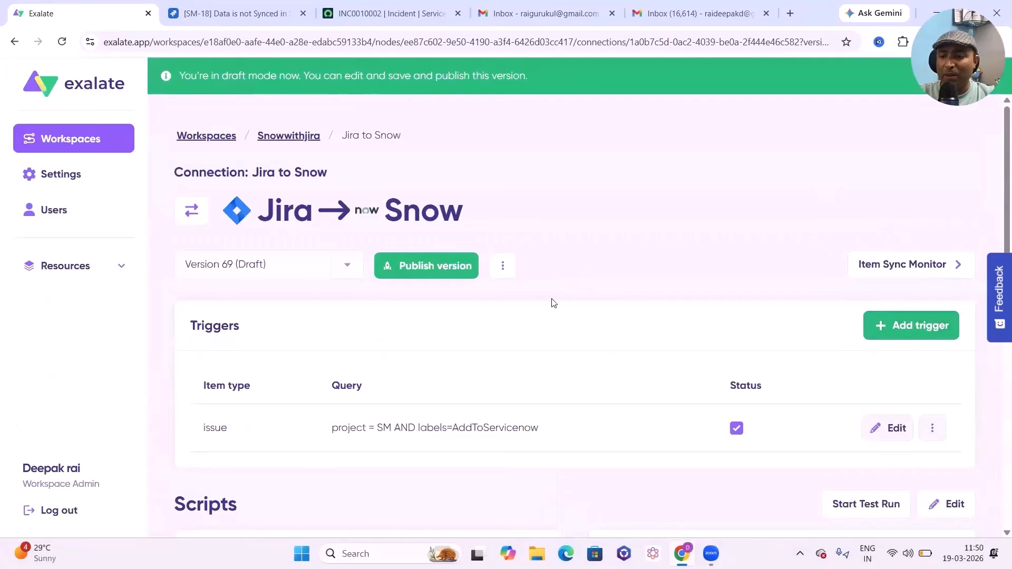
pyautogui.click(433, 266)
pyautogui.click(710, 348)
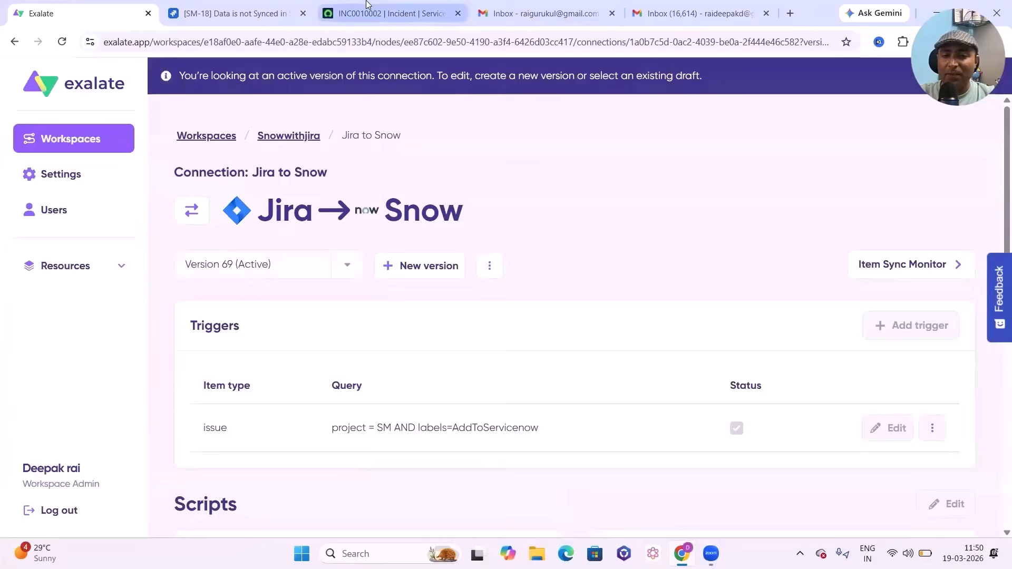
# - Switch to ServiceNow and review the work notes and activities of incident INC0010002
pyautogui.click(393, 14)
pyautogui.scroll(1, 893, 213)
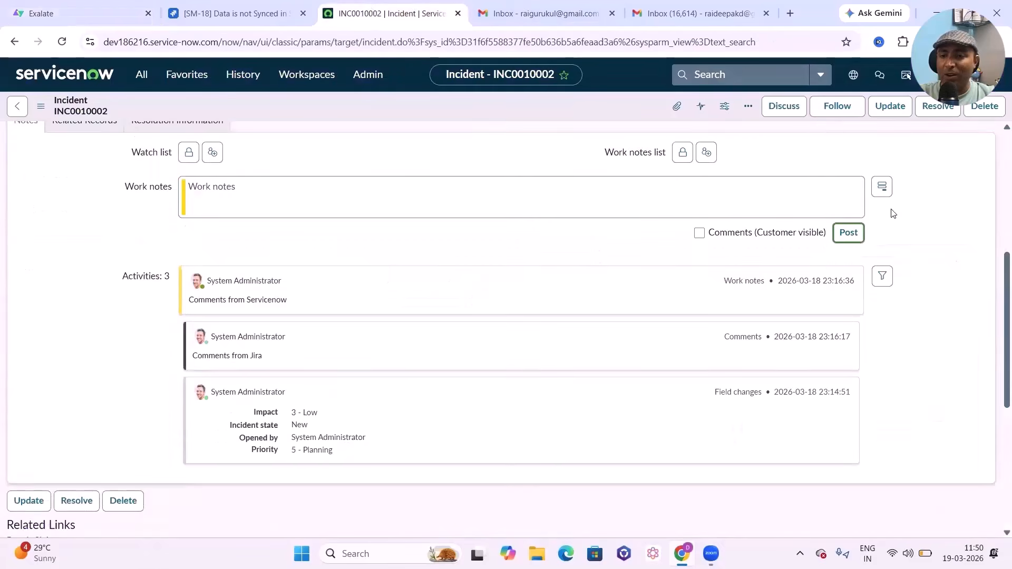
pyautogui.scroll(5, 361, 219)
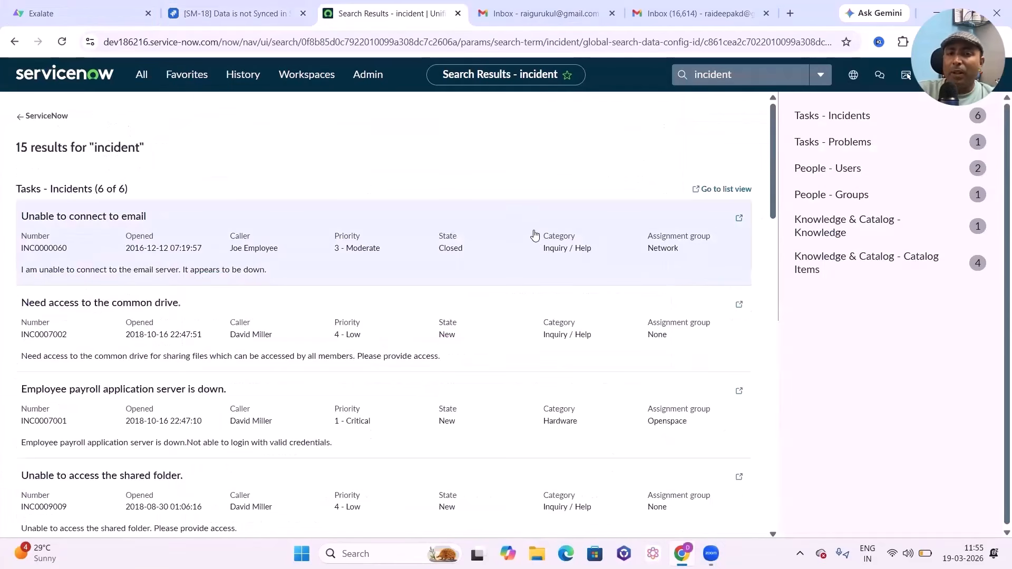
# - Switch to Jira, look through SM-18's activity comments and reload the work item
pyautogui.click(200, 16)
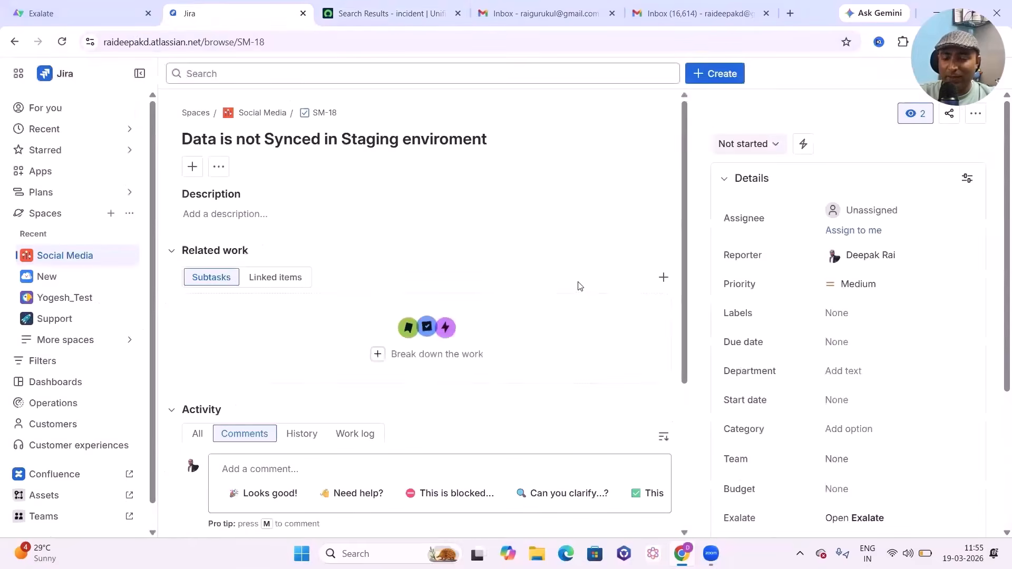
pyautogui.scroll(-4, 559, 326)
pyautogui.scroll(4, 579, 328)
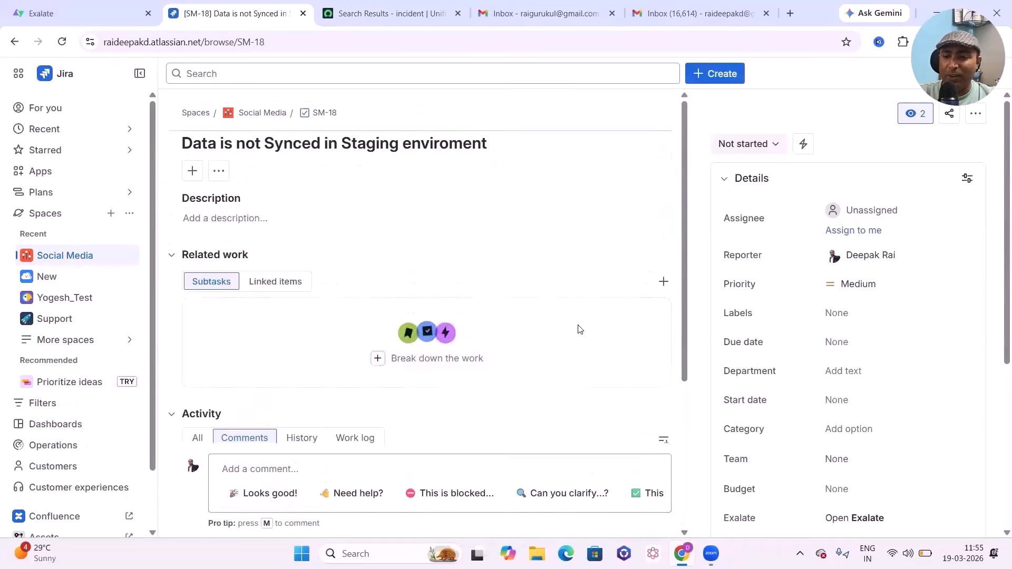
pyautogui.click(61, 41)
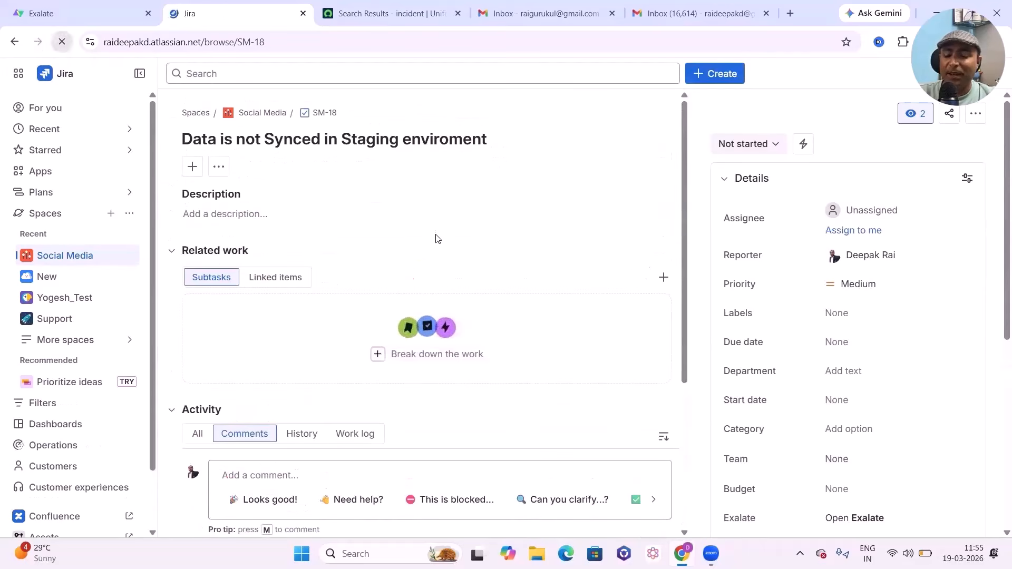
# - Switch to Exalate, review and close the open sync details for SM-18, and return to the Jira work item
pyautogui.click(48, 13)
pyautogui.scroll(-3, 554, 332)
pyautogui.scroll(3, 788, 314)
pyautogui.click(974, 136)
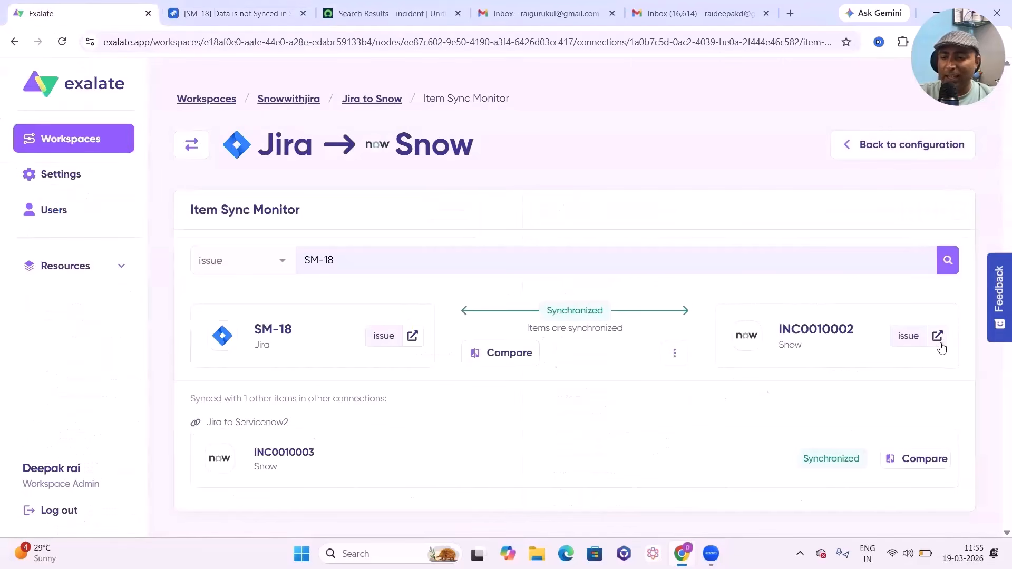
pyautogui.hotkey('ctrl', 'Tab')
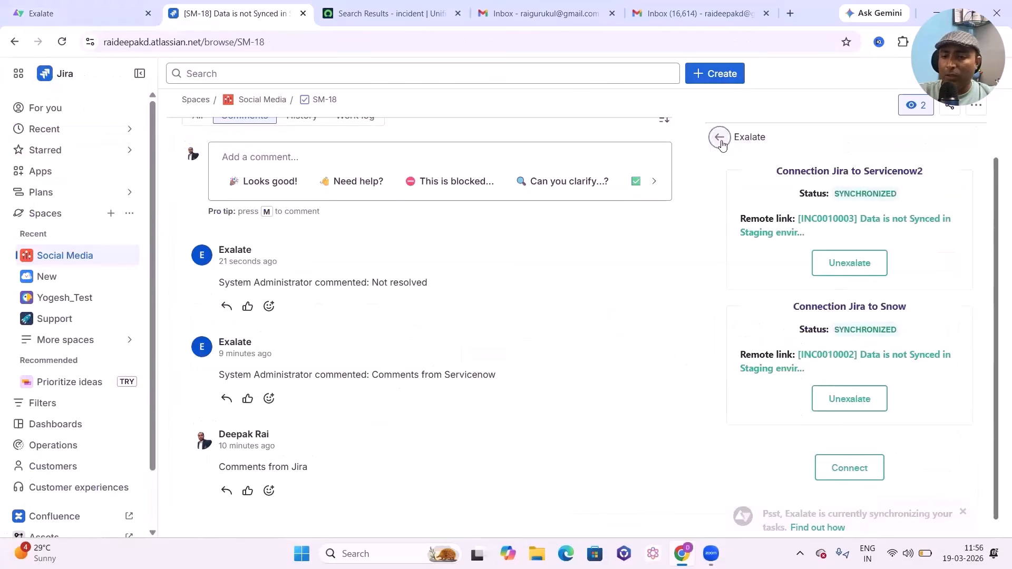
# - Look back over the SM-18 work item and its comments, and reload the page
pyautogui.scroll(4, 791, 300)
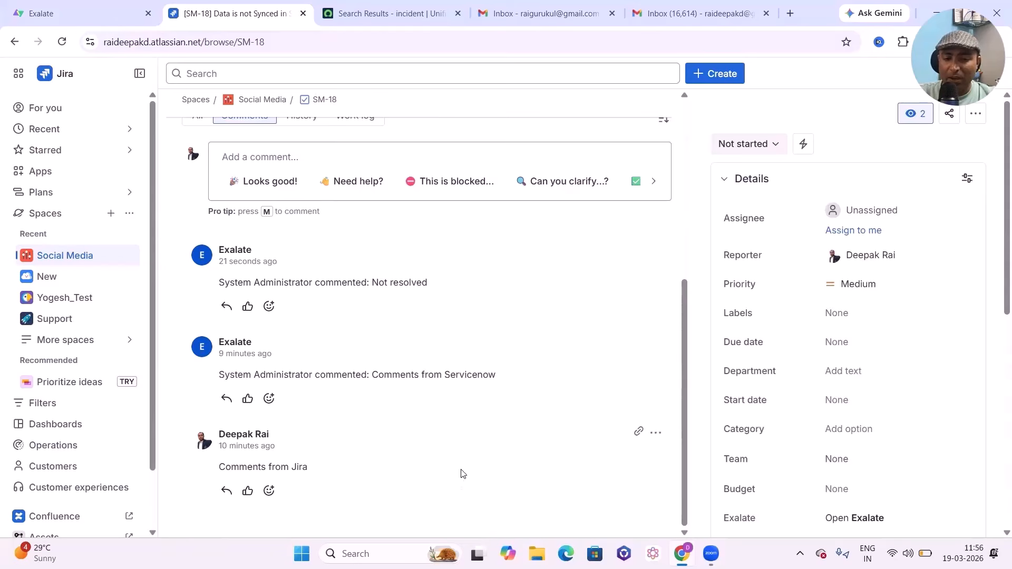
pyautogui.scroll(5, 331, 309)
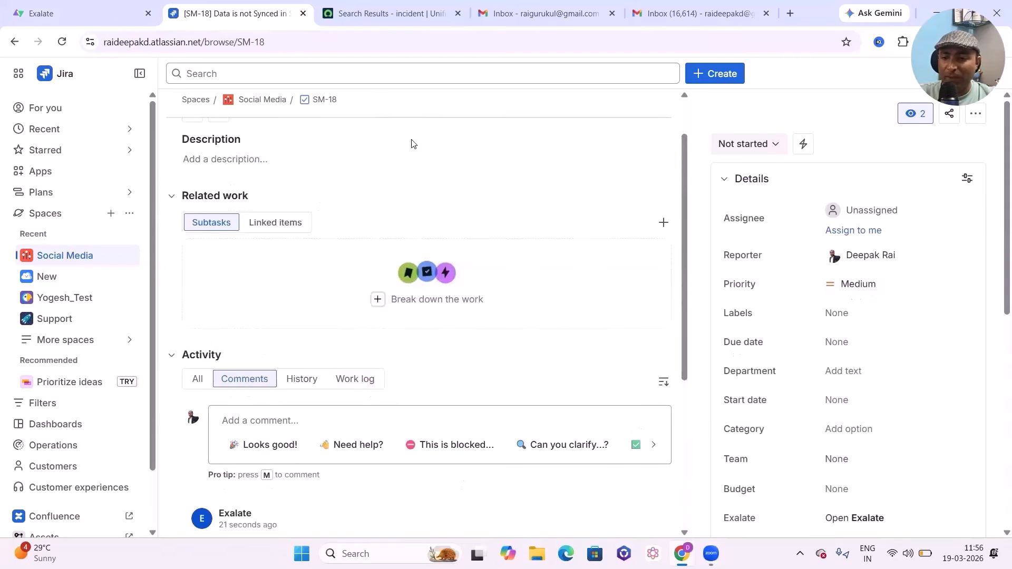
pyautogui.click(62, 42)
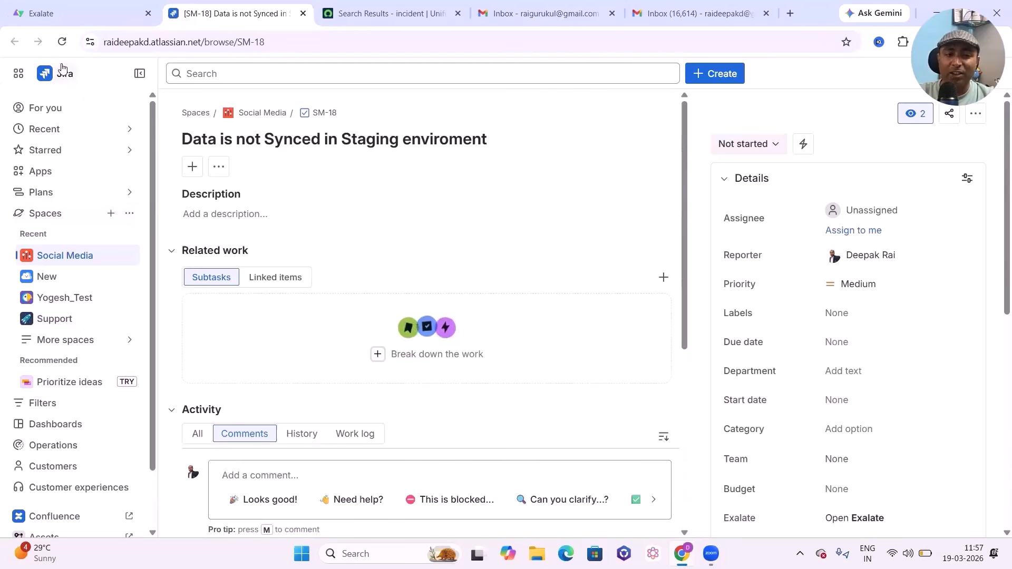
pyautogui.click(62, 42)
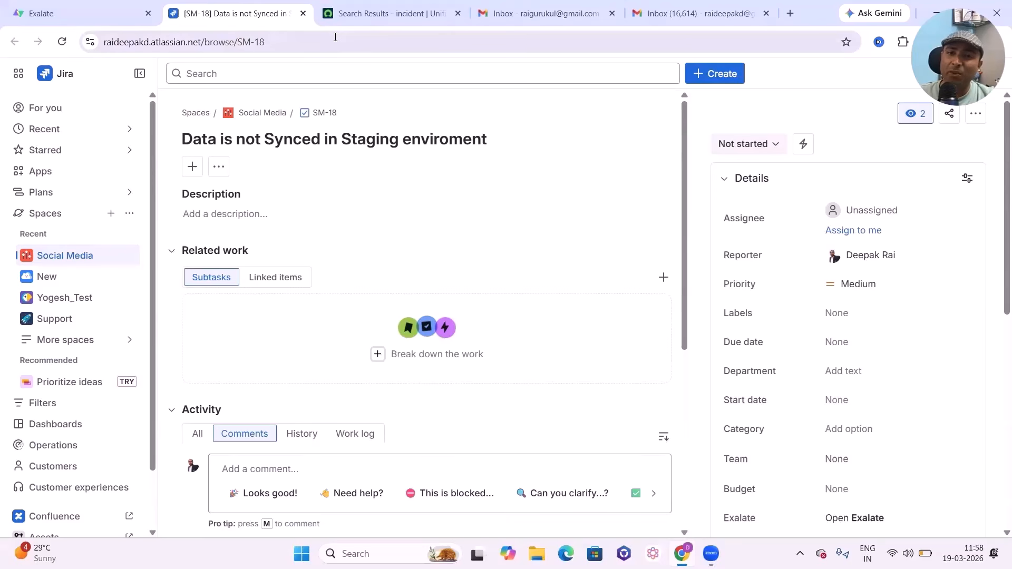
# - Switch to Exalate, view the Item Sync Monitor in the Snow to Jira direction, and return to the Snowwithjira workspace
pyautogui.click(58, 11)
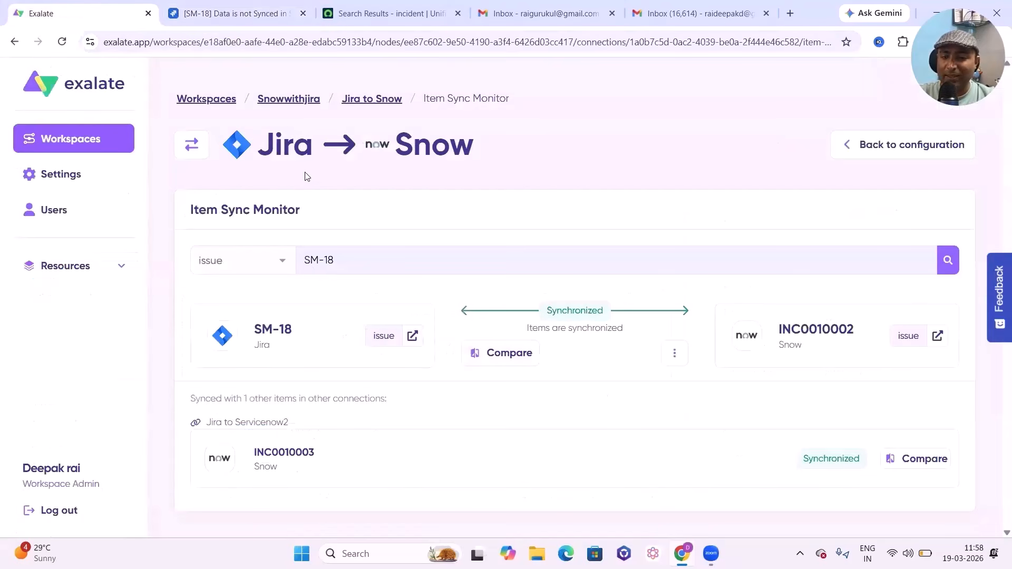
pyautogui.click(199, 146)
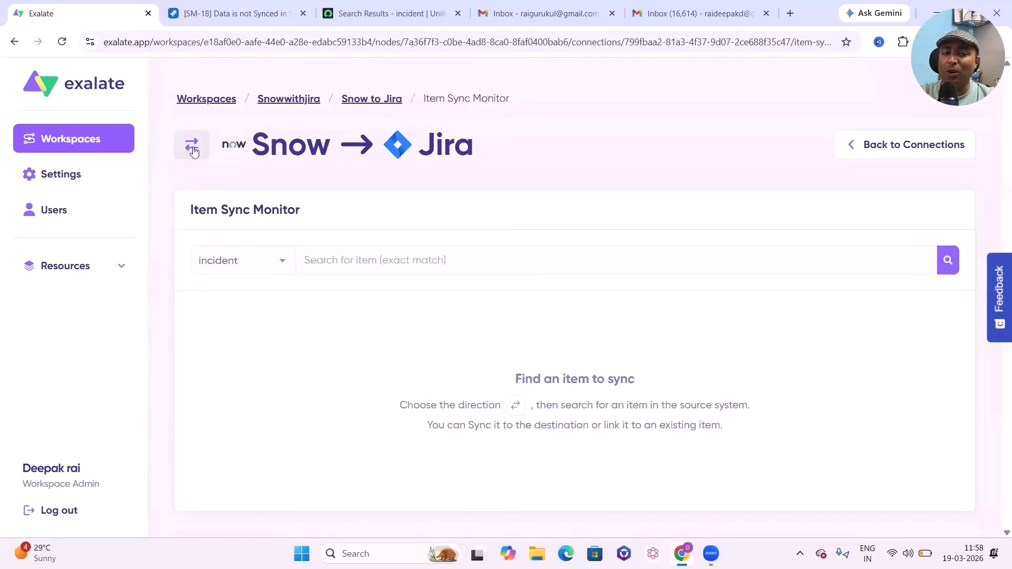
pyautogui.click(194, 152)
pyautogui.click(900, 145)
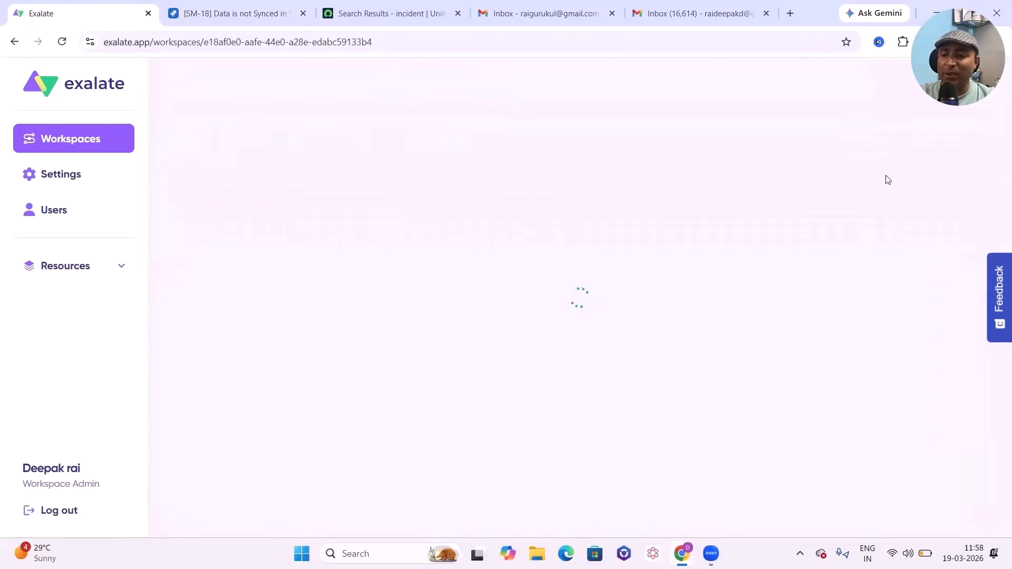
# - Check the Snowwithjira workspace for sync errors, and review and close its maintenance tools
pyautogui.click(409, 250)
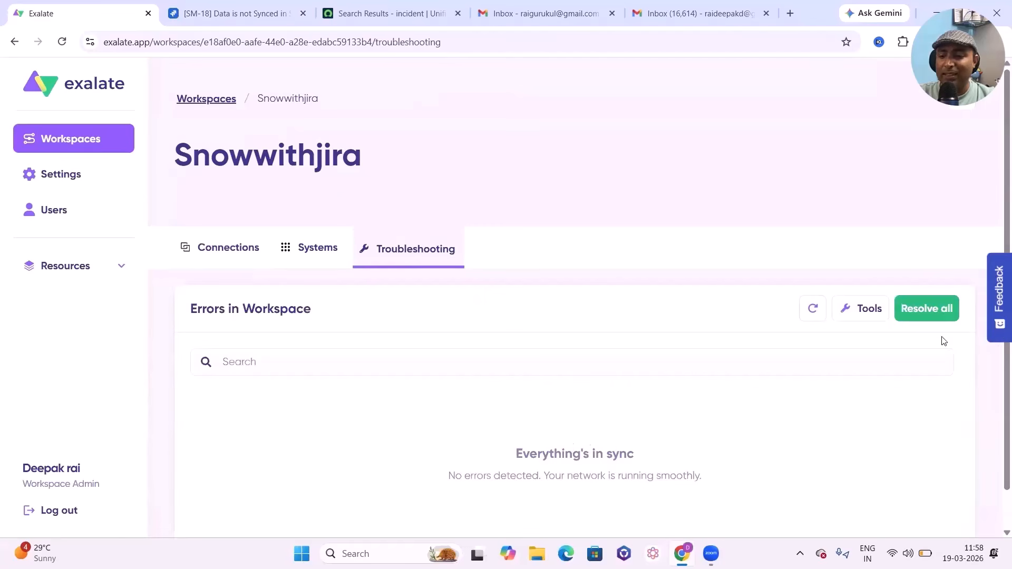
pyautogui.click(869, 312)
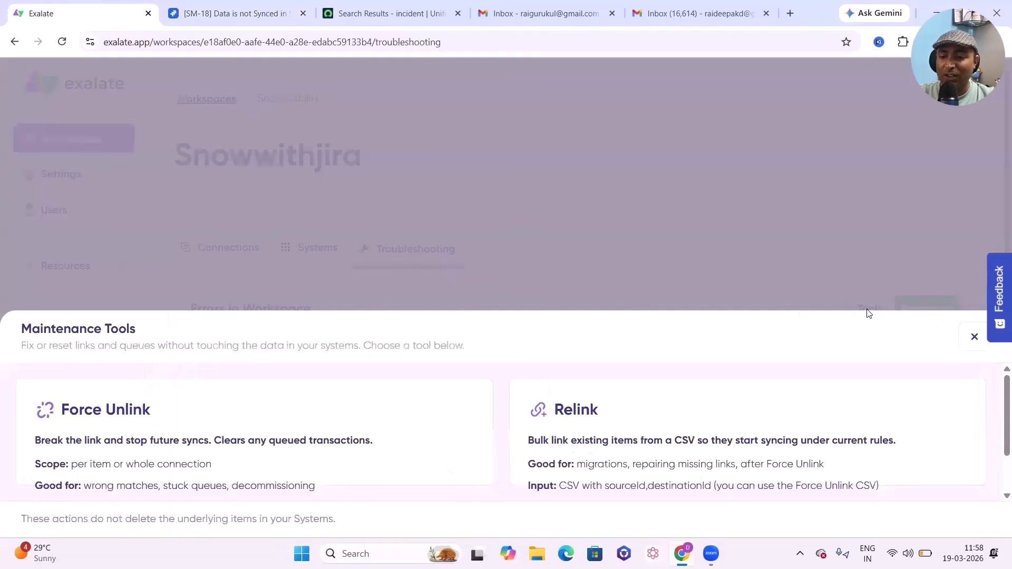
pyautogui.scroll(-1, 502, 431)
pyautogui.click(974, 337)
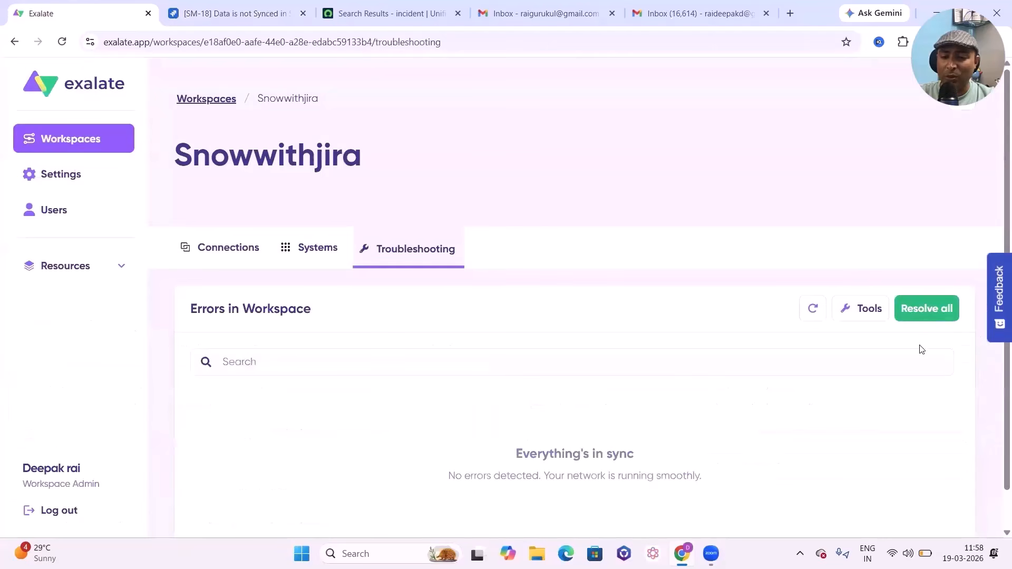
# - Review the systems registered in the Snowwithjira workspace and switch back to work item SM-18 in Jira
pyautogui.click(317, 249)
pyautogui.scroll(-1, 770, 459)
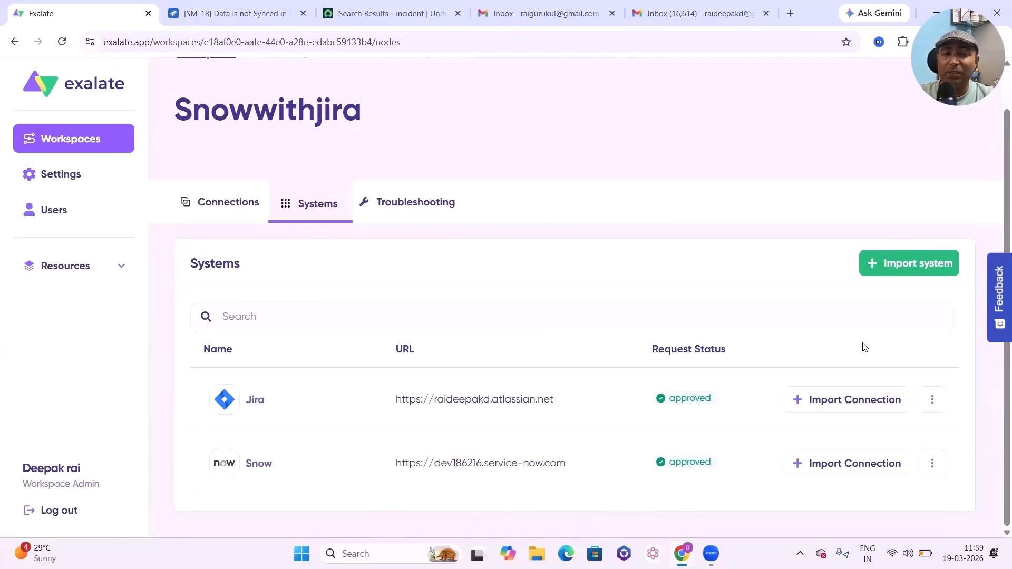
pyautogui.hotkey('ctrl', 'Tab')
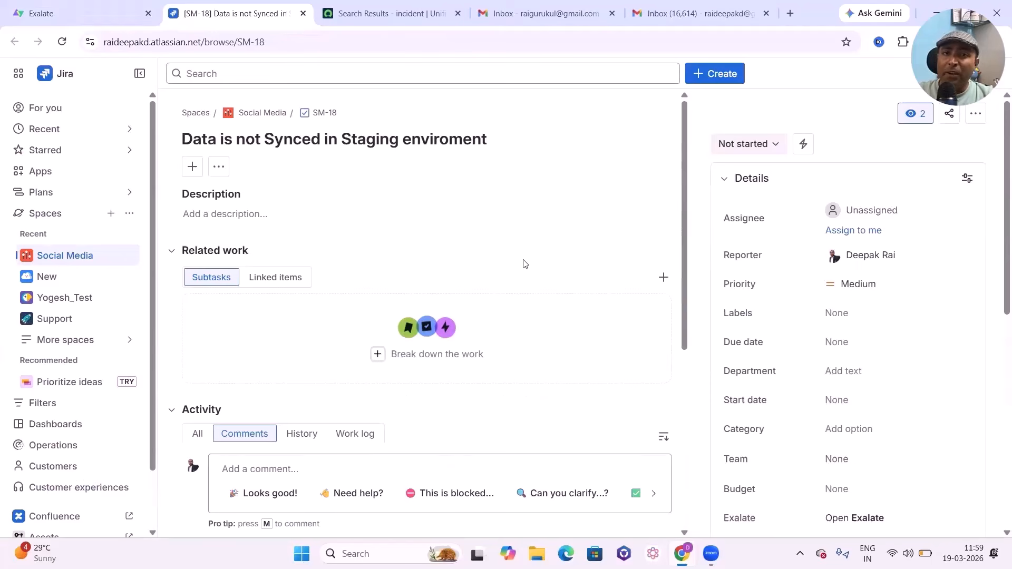